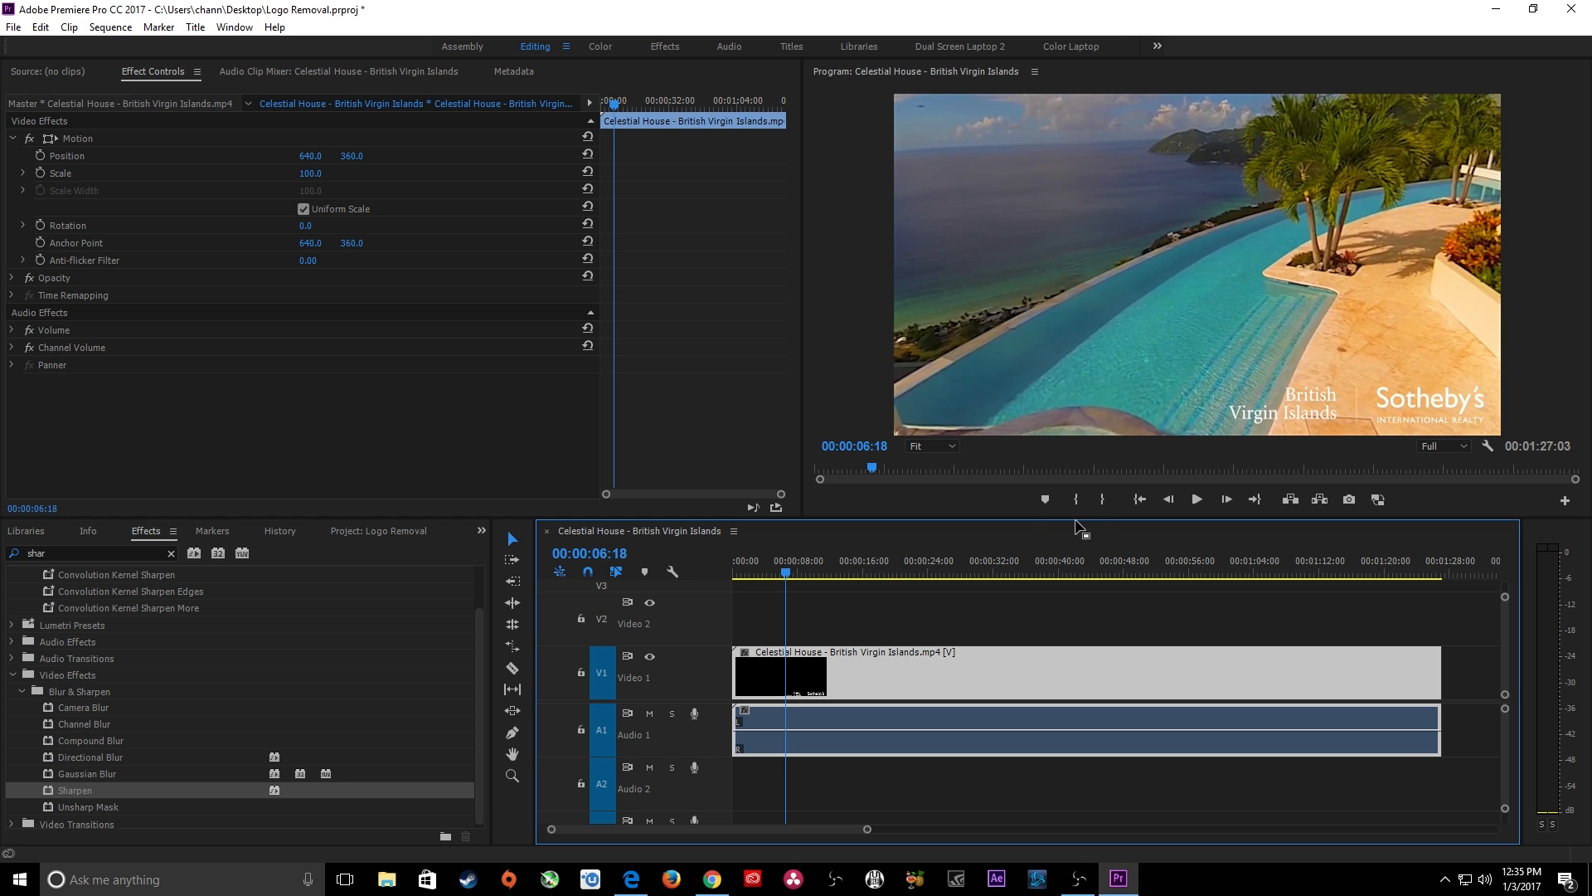
Scrub through the opening seconds of the timeline to examine the logo over the footage, and check the project's source items
mouse_move(819, 565)
left_mouse_down()
mouse_move(865, 564)
mouse_move(796, 584)
mouse_move(879, 577)
mouse_move(854, 564)
mouse_move(798, 581)
left_mouse_up()
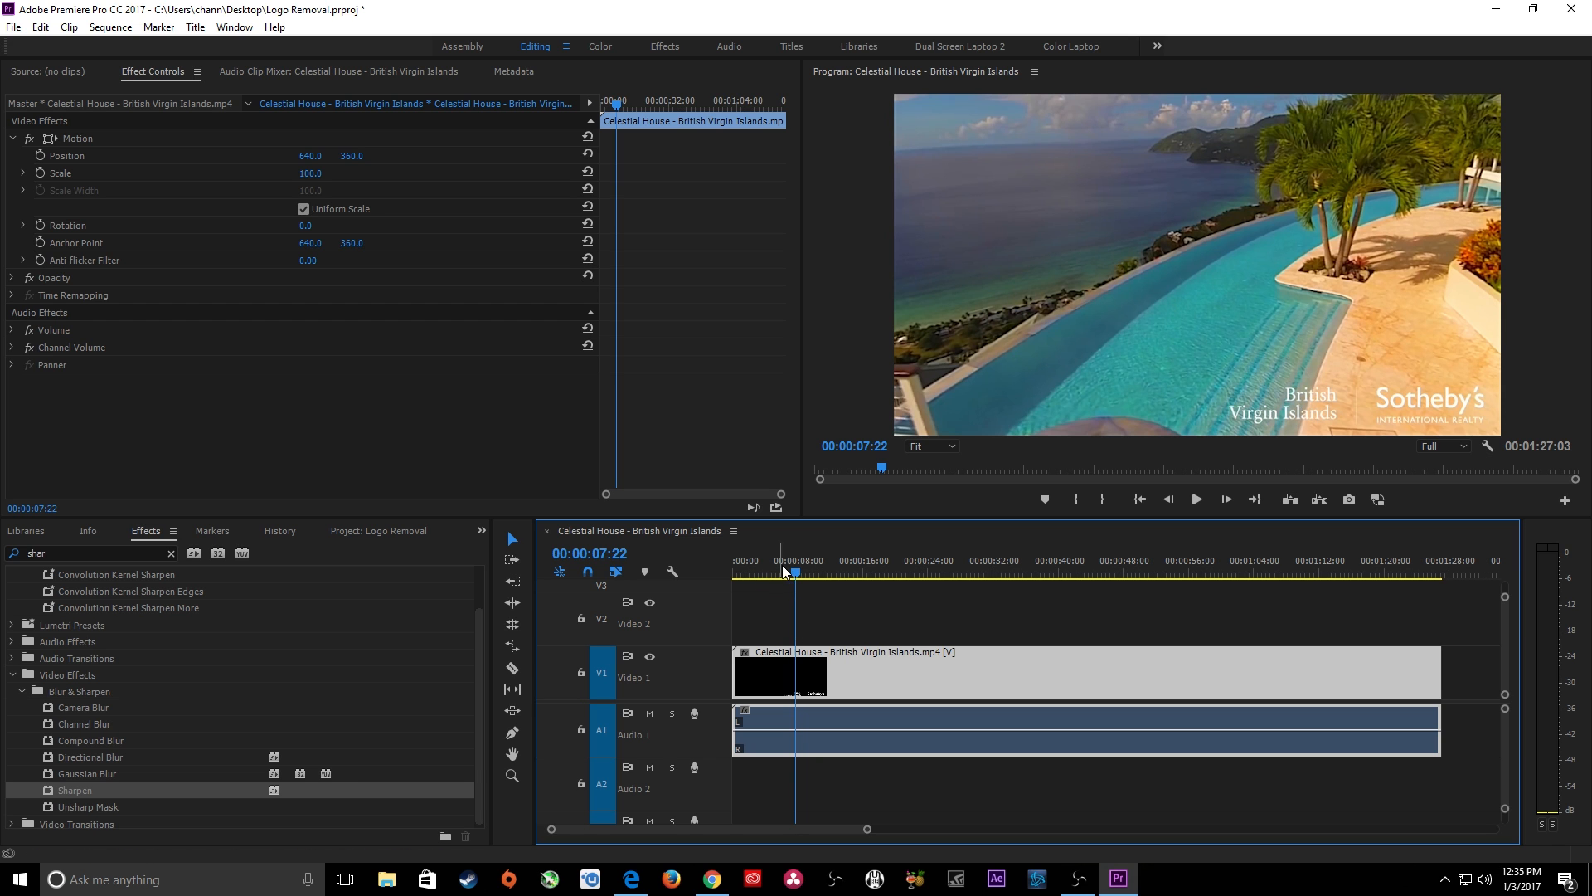
left_click(759, 572)
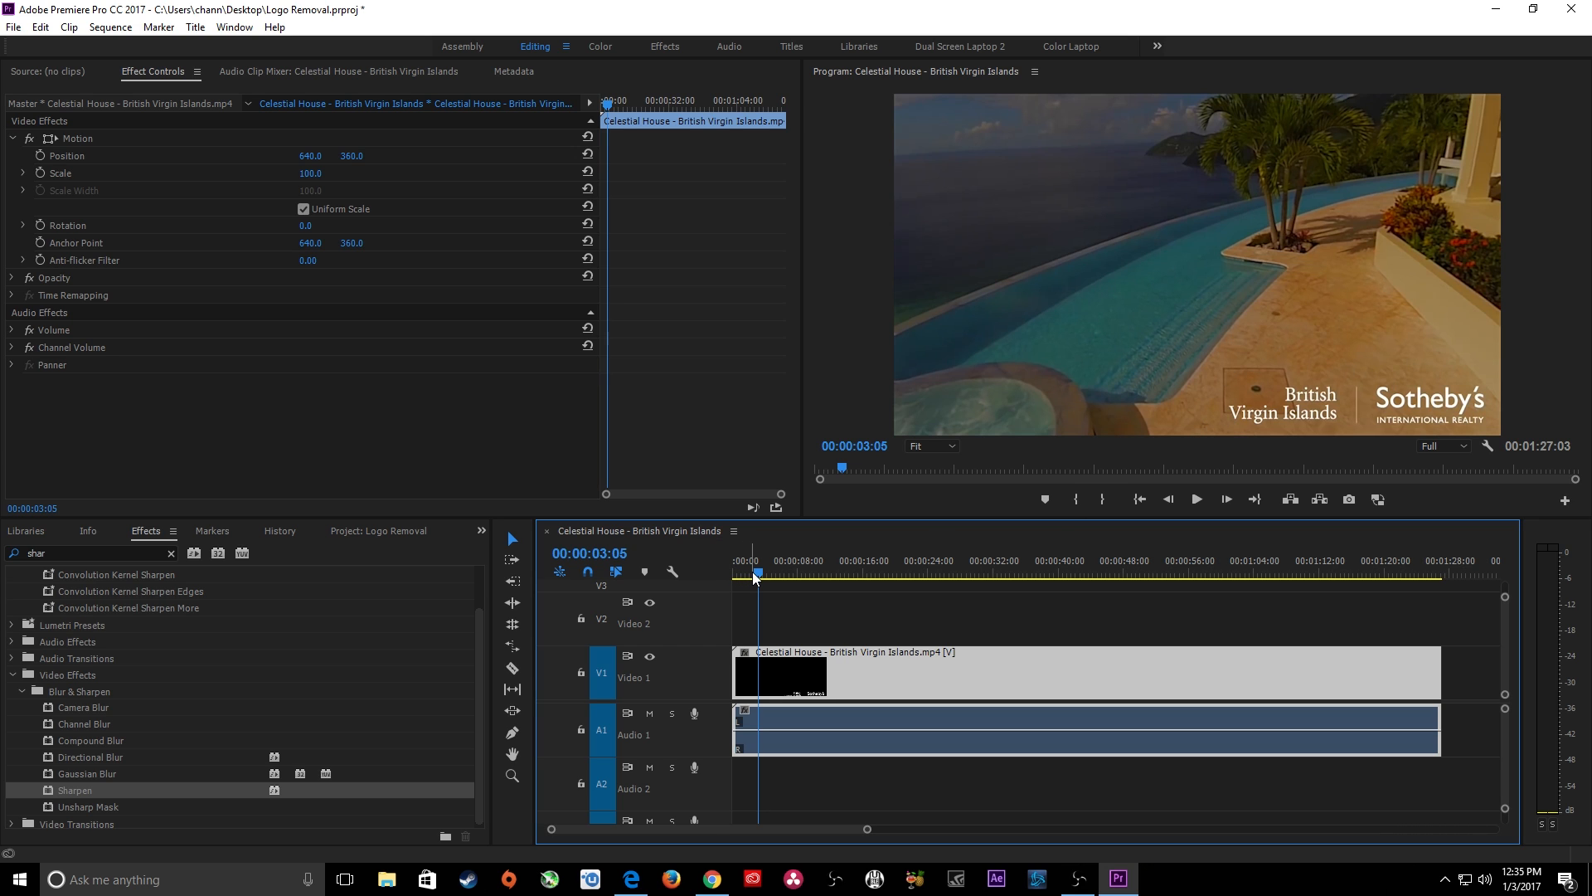
left_click_drag(763, 571, 794, 571)
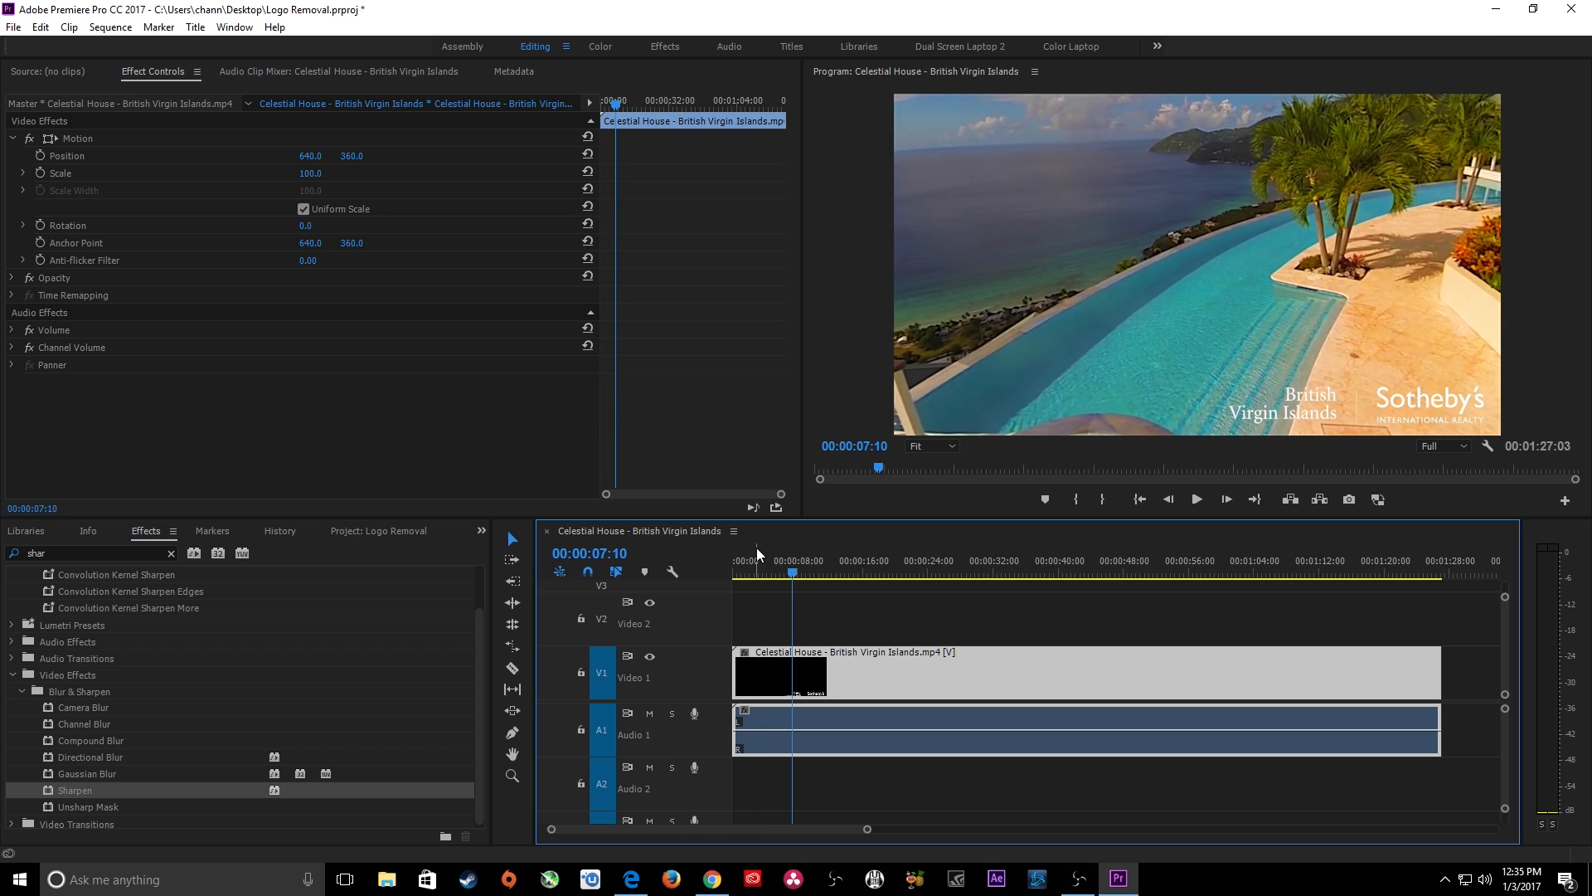
left_click(351, 529)
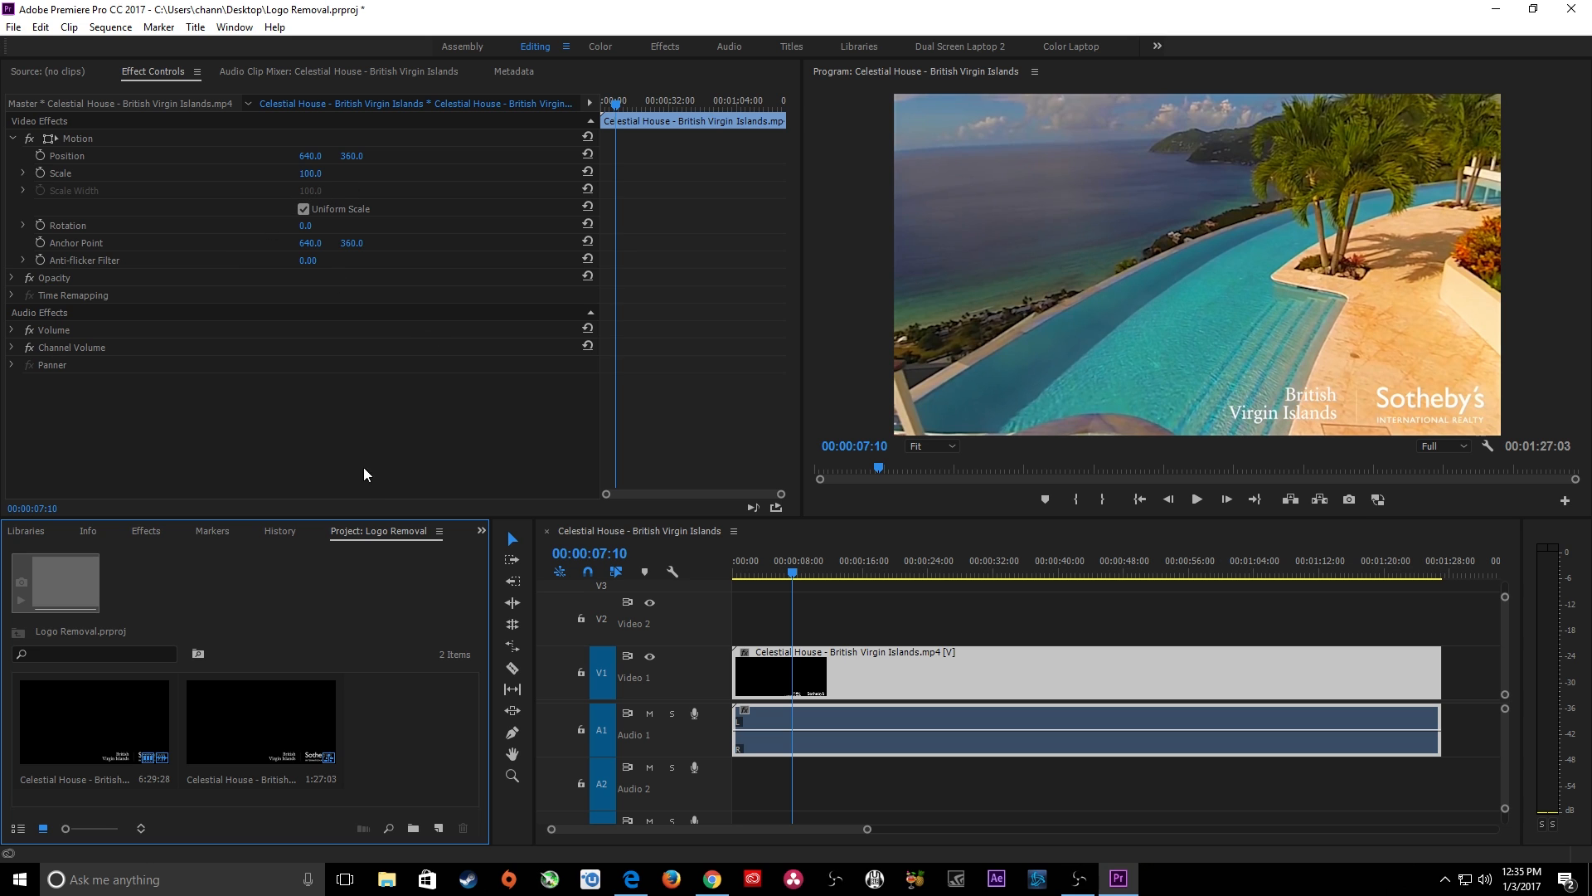
left_click(778, 721)
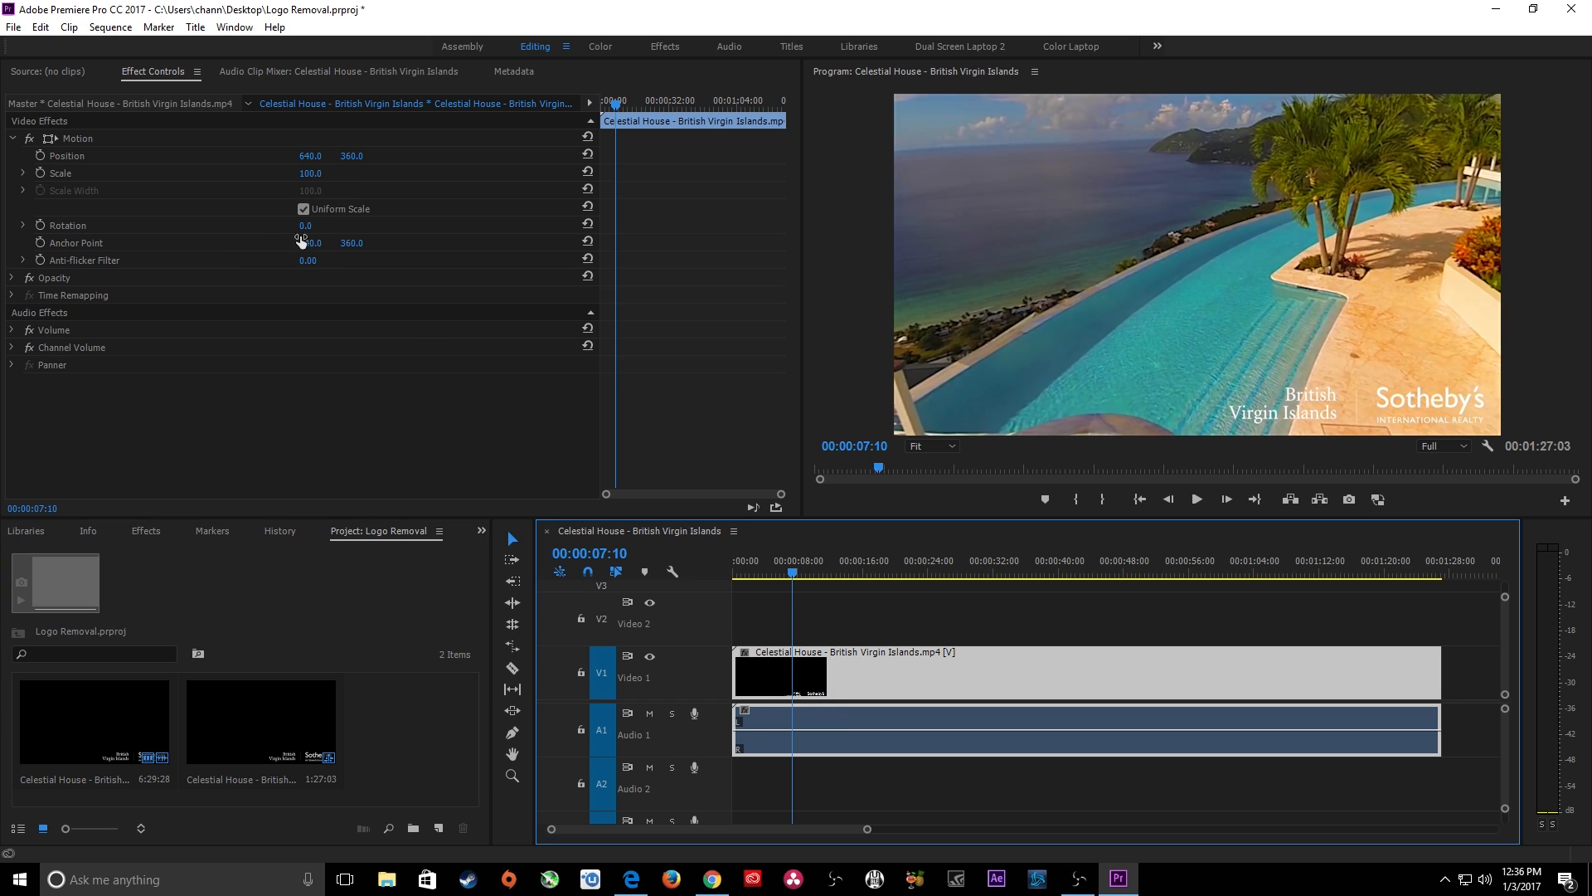
Try enlarging the timeline clip from its centre to a scale of 149, and undo it
left_click(314, 179)
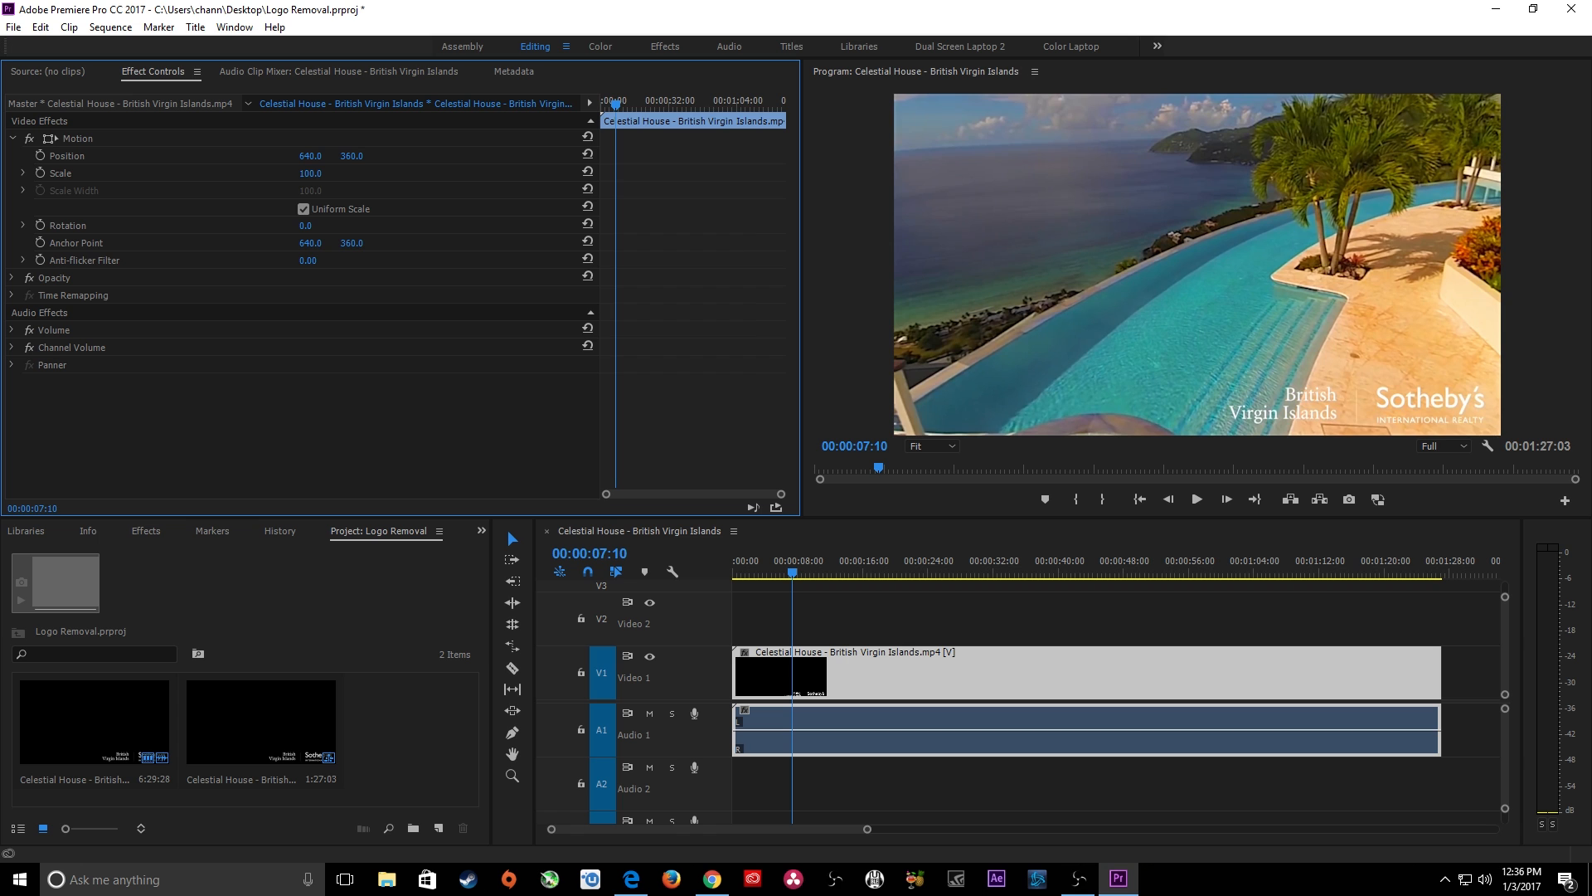
left_click_drag(314, 179, 355, 179)
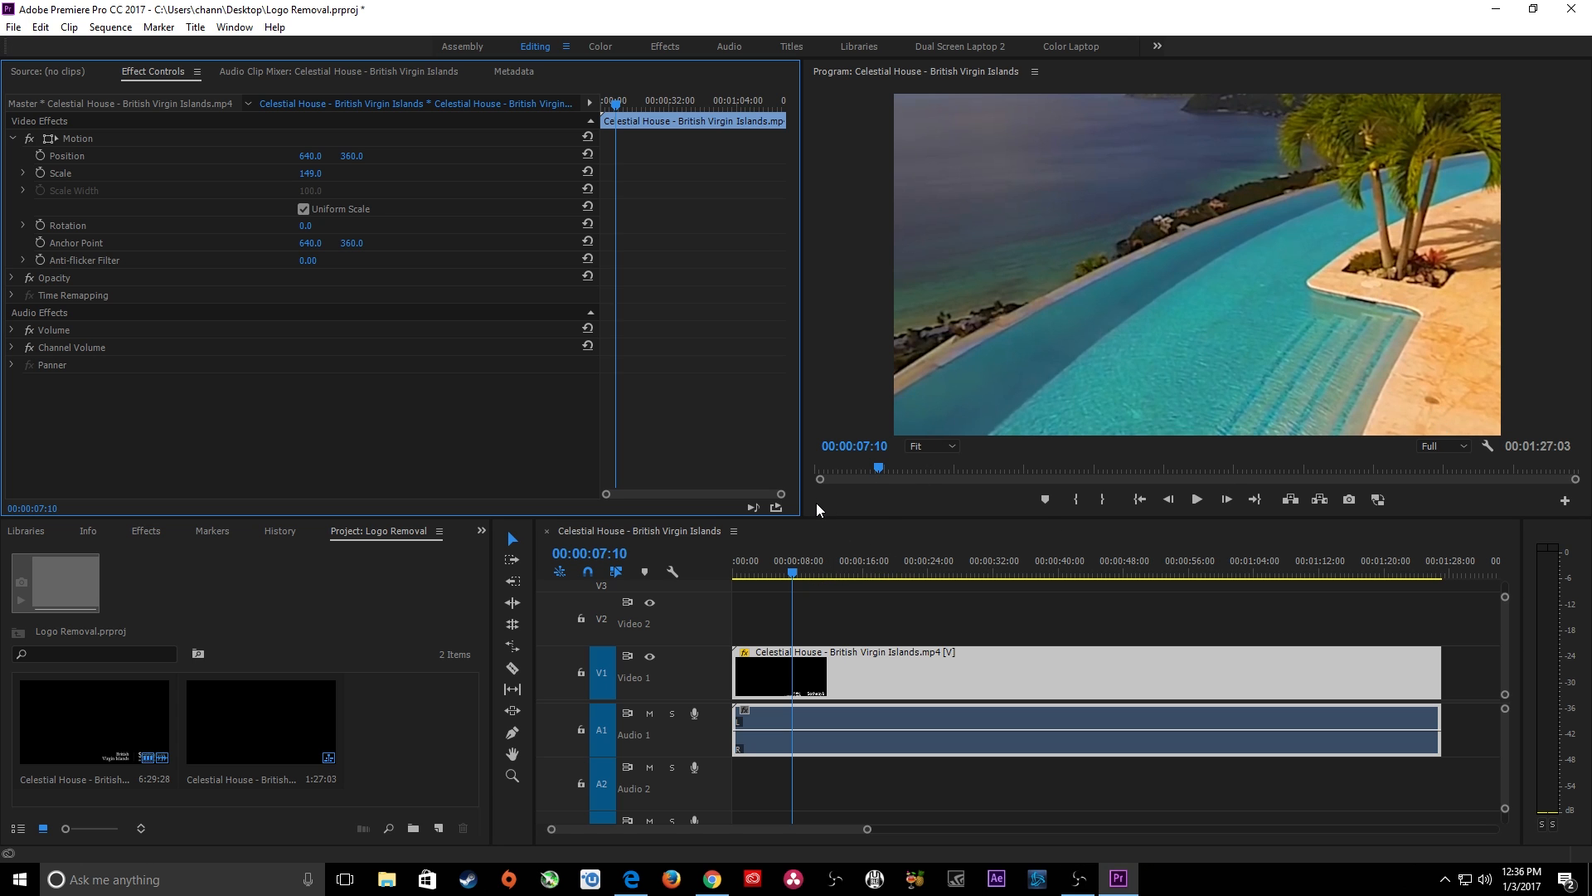
key("ctrl+z")
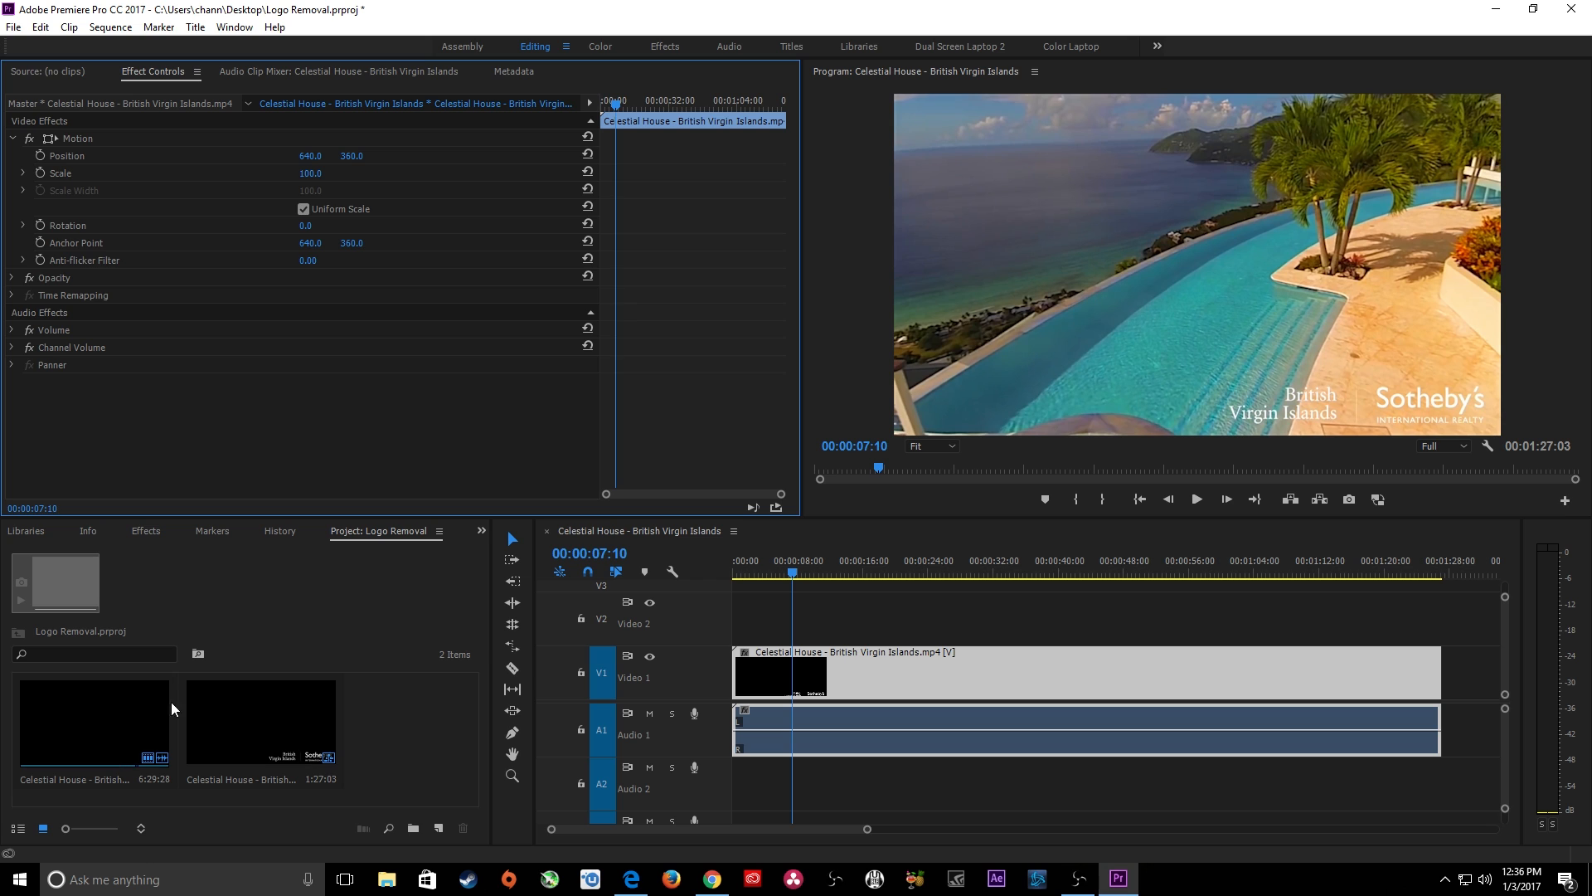
Try moving the clip's anchor point by hand to the upper-left corner of the frame, and undo the move
left_click(126, 728)
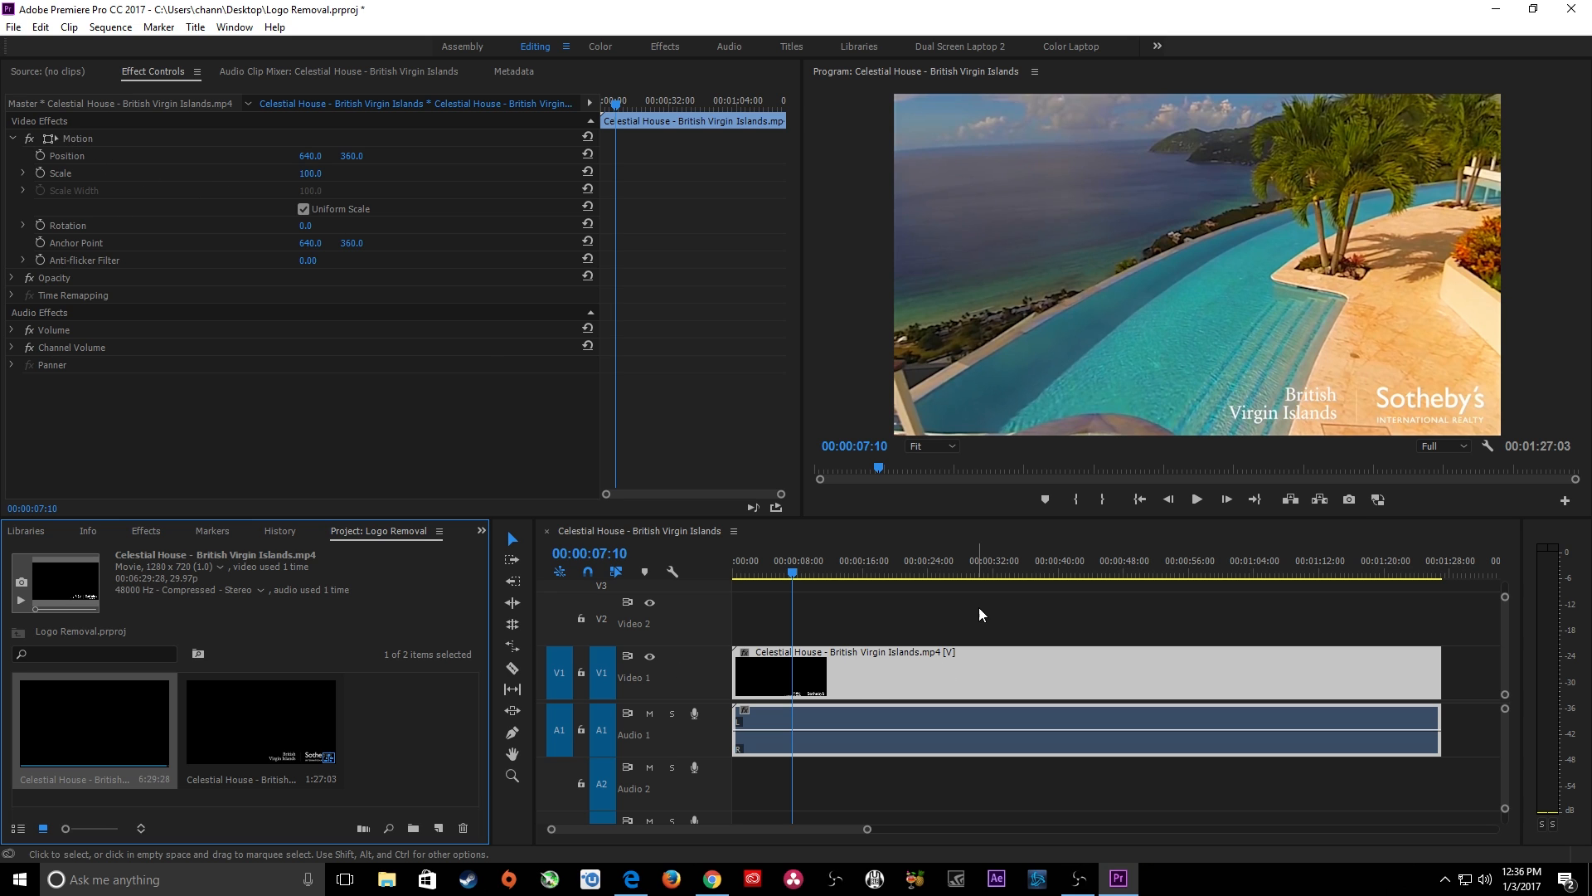
left_click_drag(956, 600, 834, 703)
left_click(172, 68)
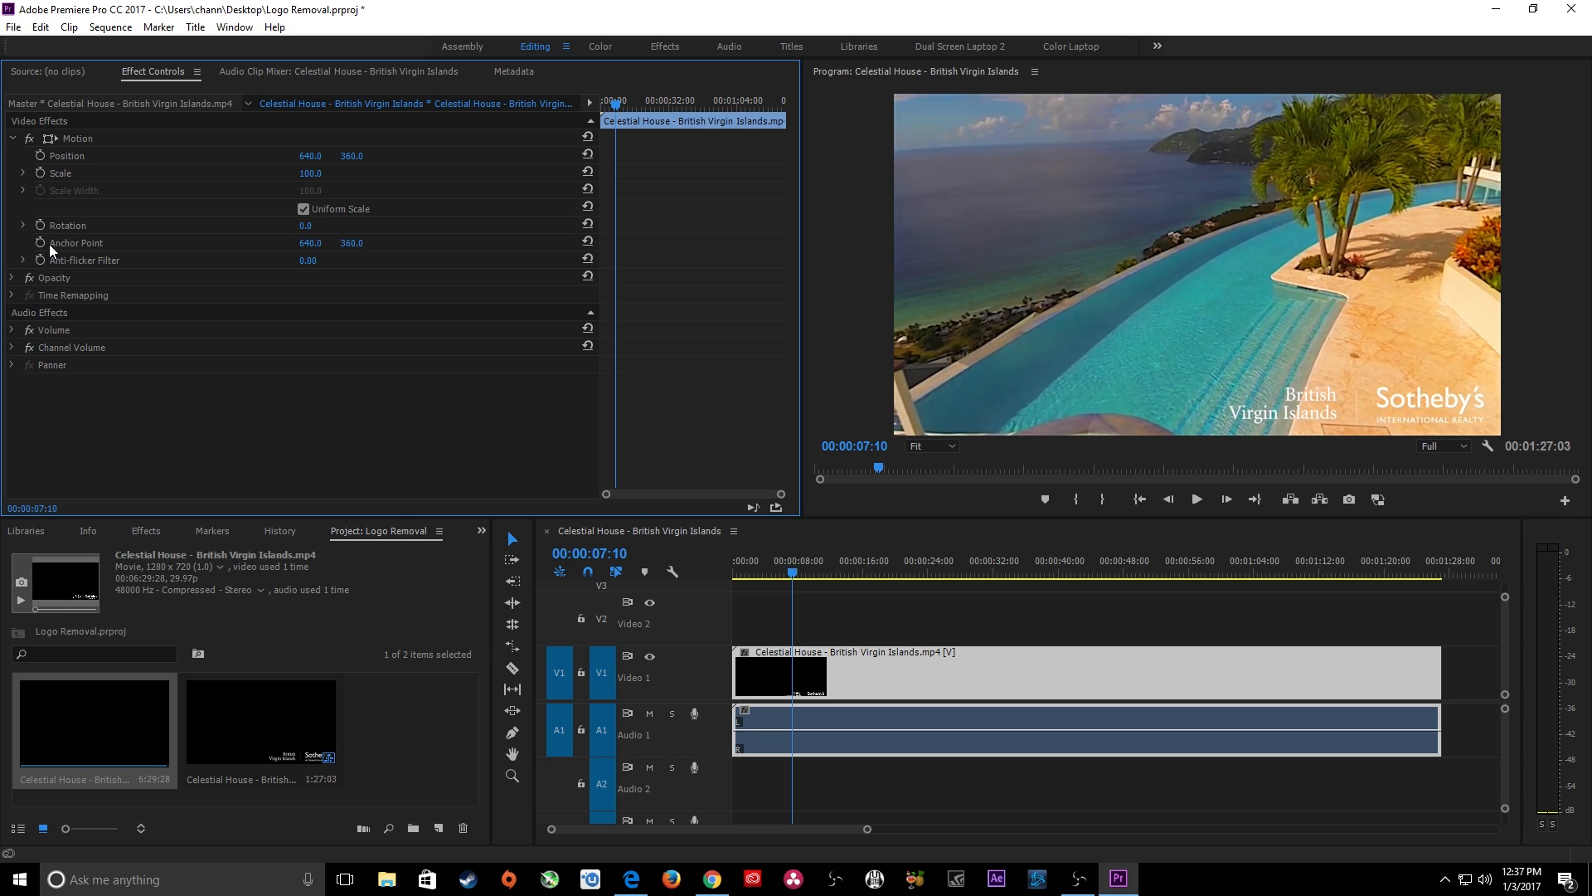
left_click(47, 137)
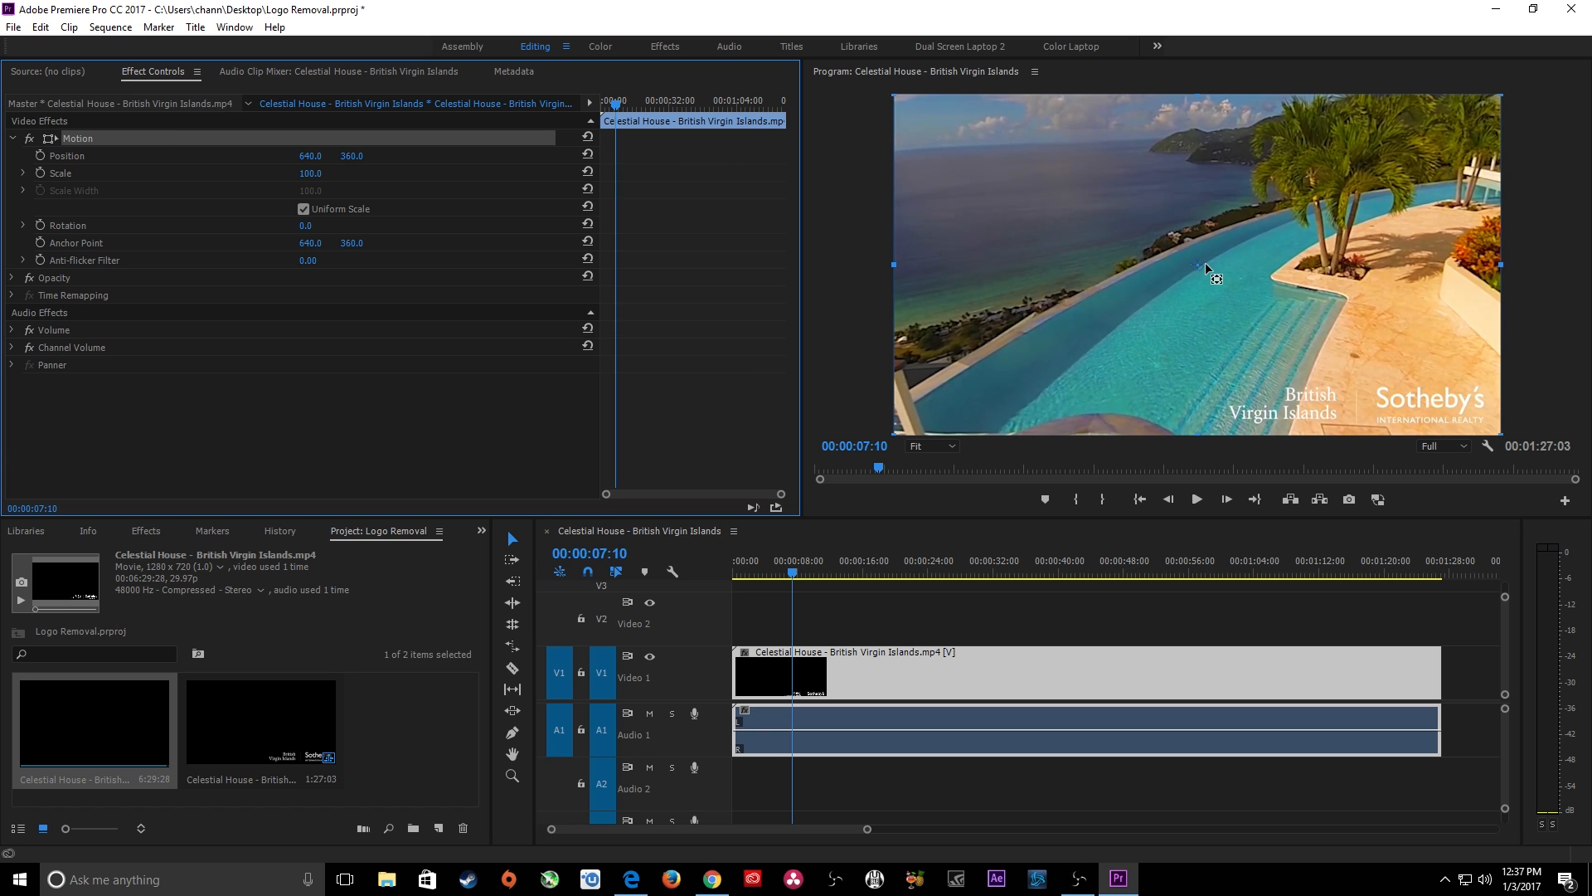
key("grave")
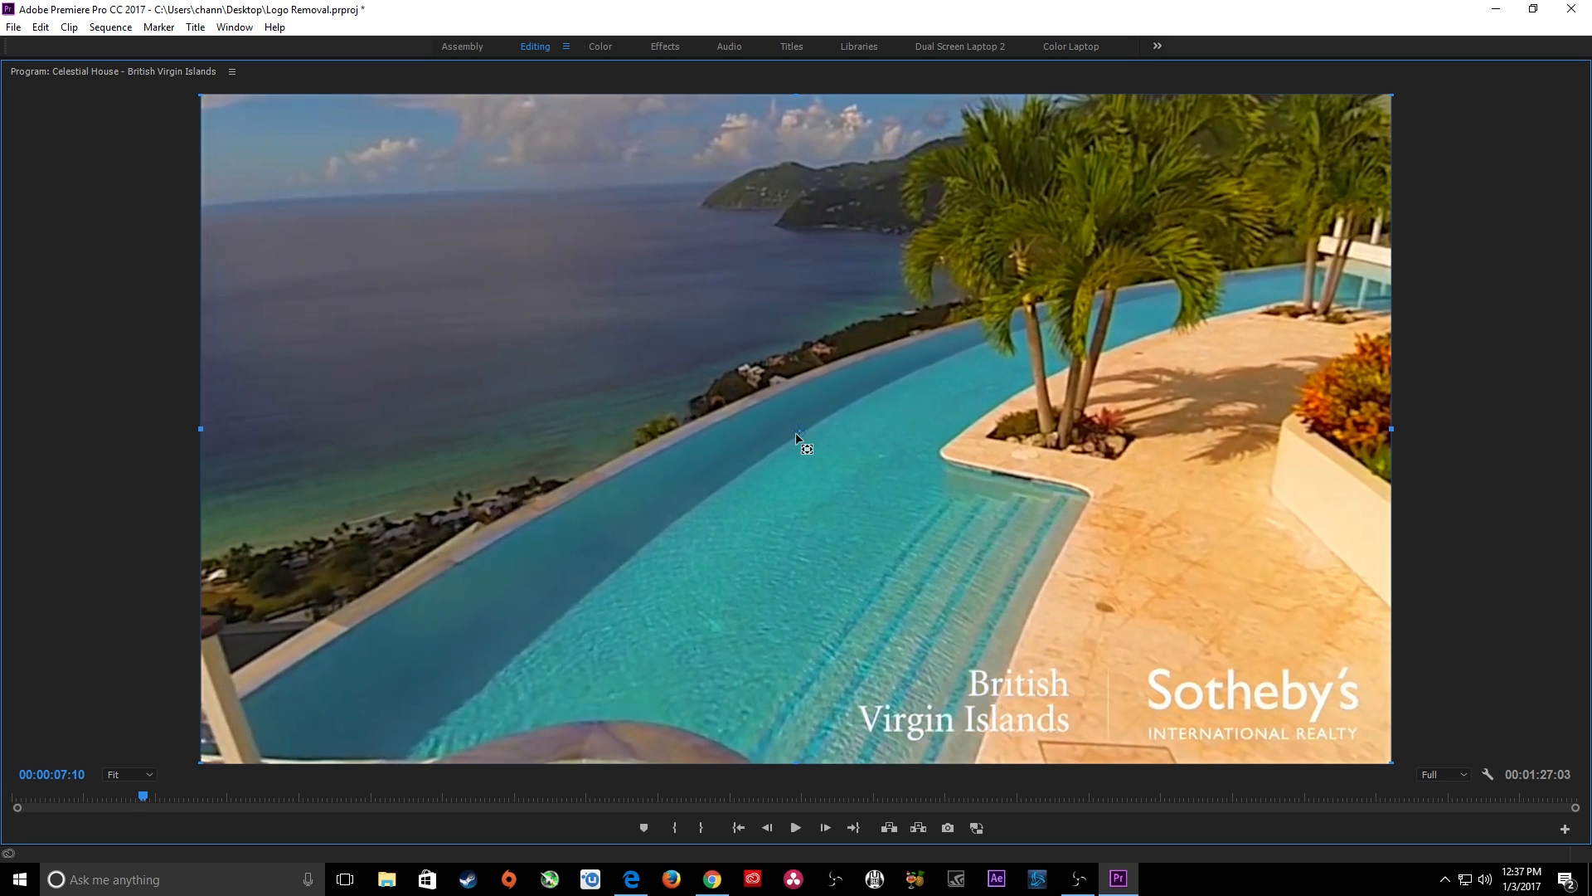
left_click_drag(795, 433, 357, 188)
key("grave")
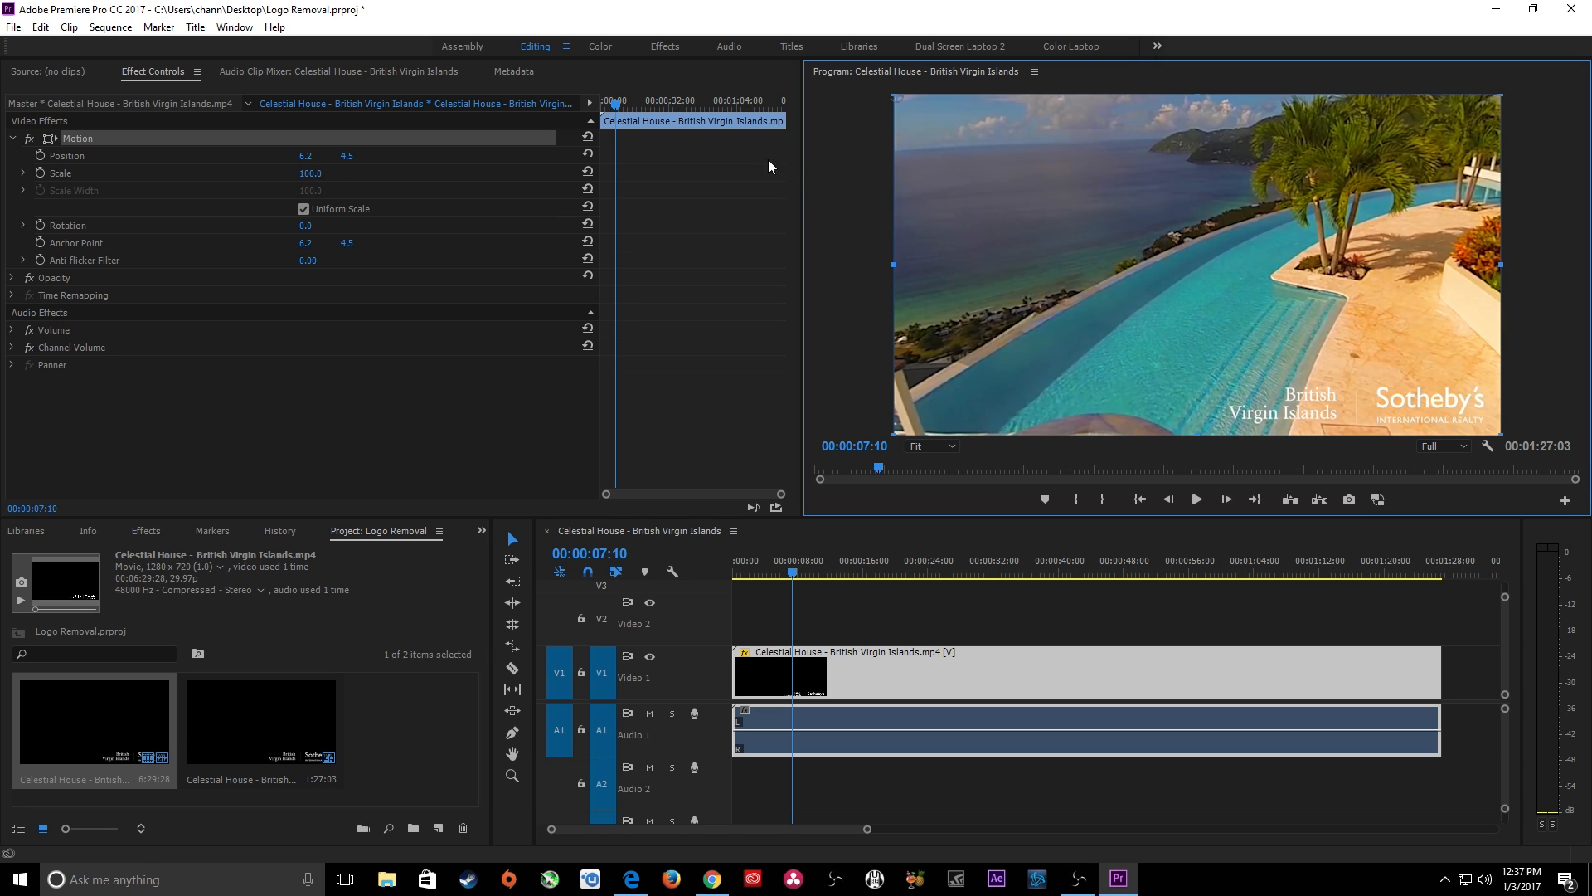
key("ctrl+z")
Set both the Position and the Anchor Point of the clip's Motion effect to 0, 0
left_click(308, 155)
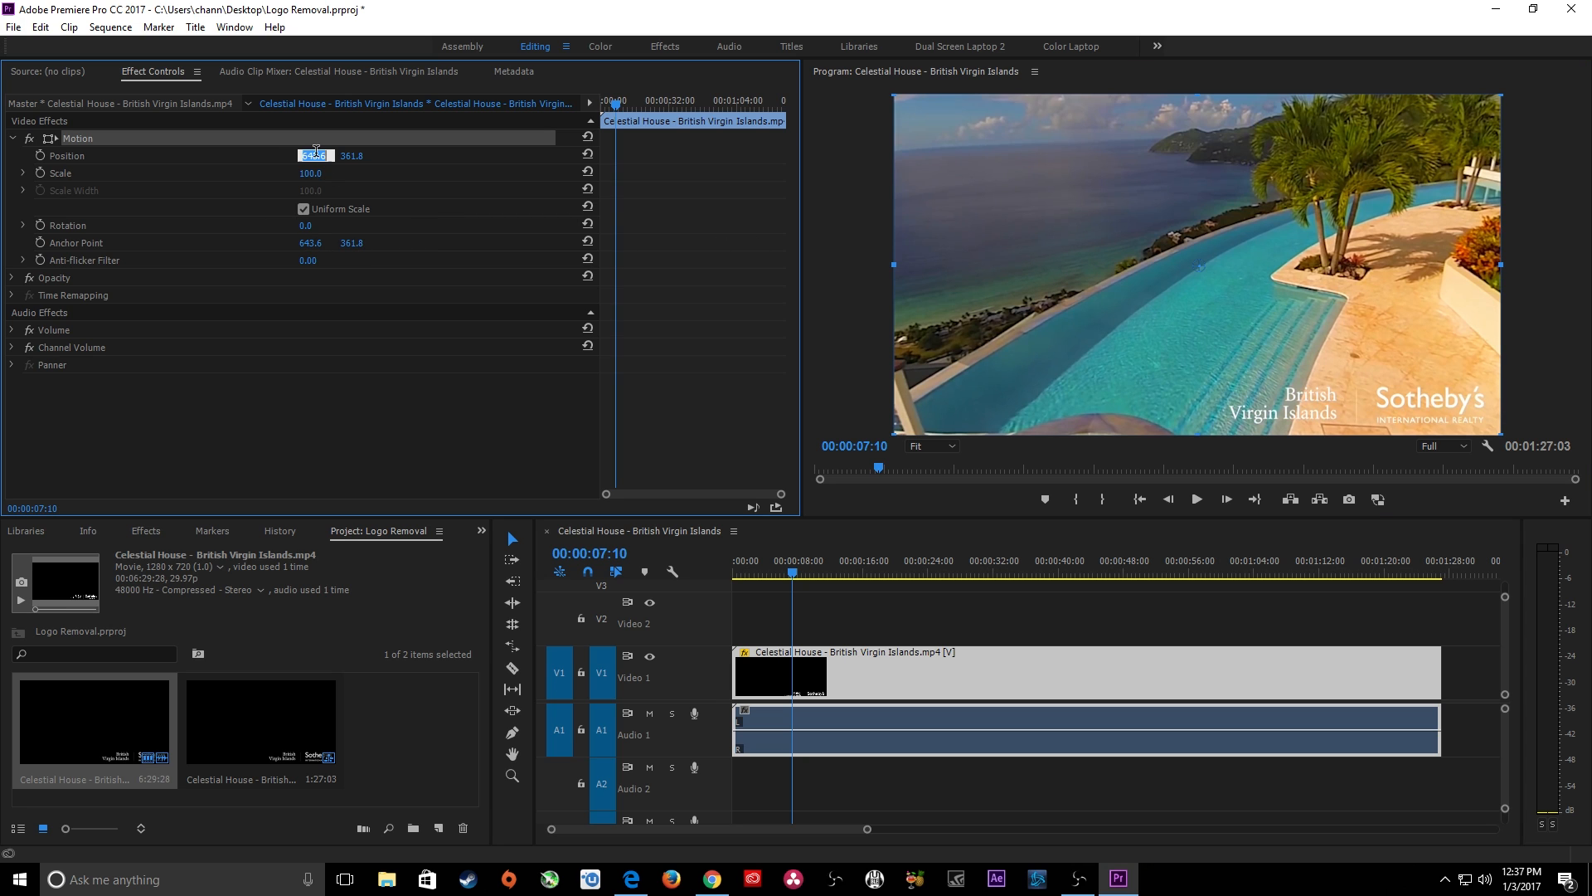
type("0")
key("Tab")
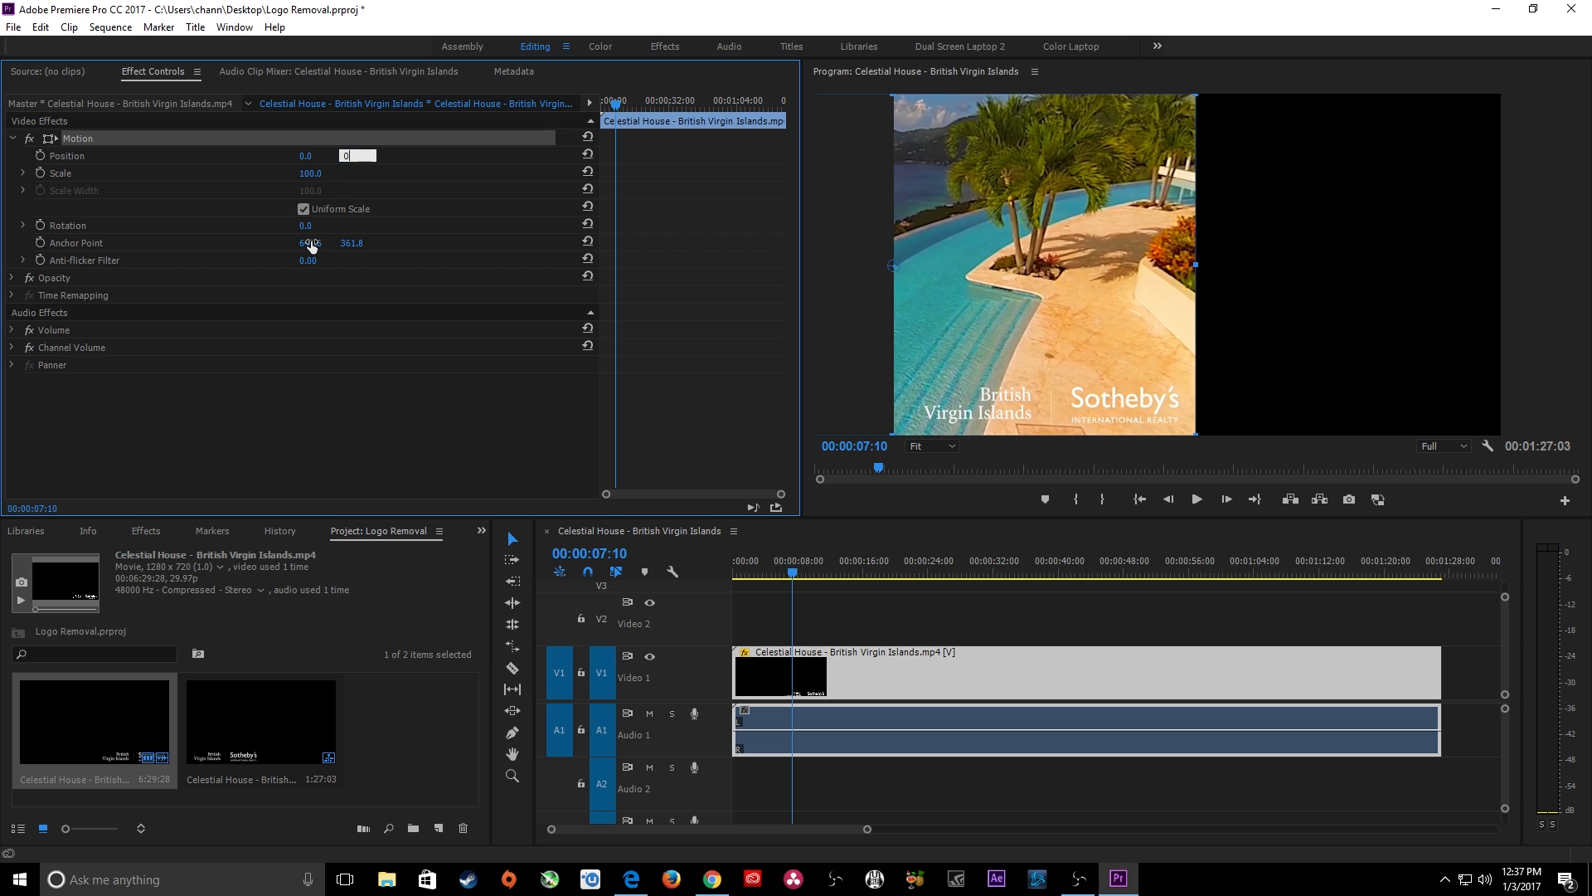
type("0")
left_click(308, 242)
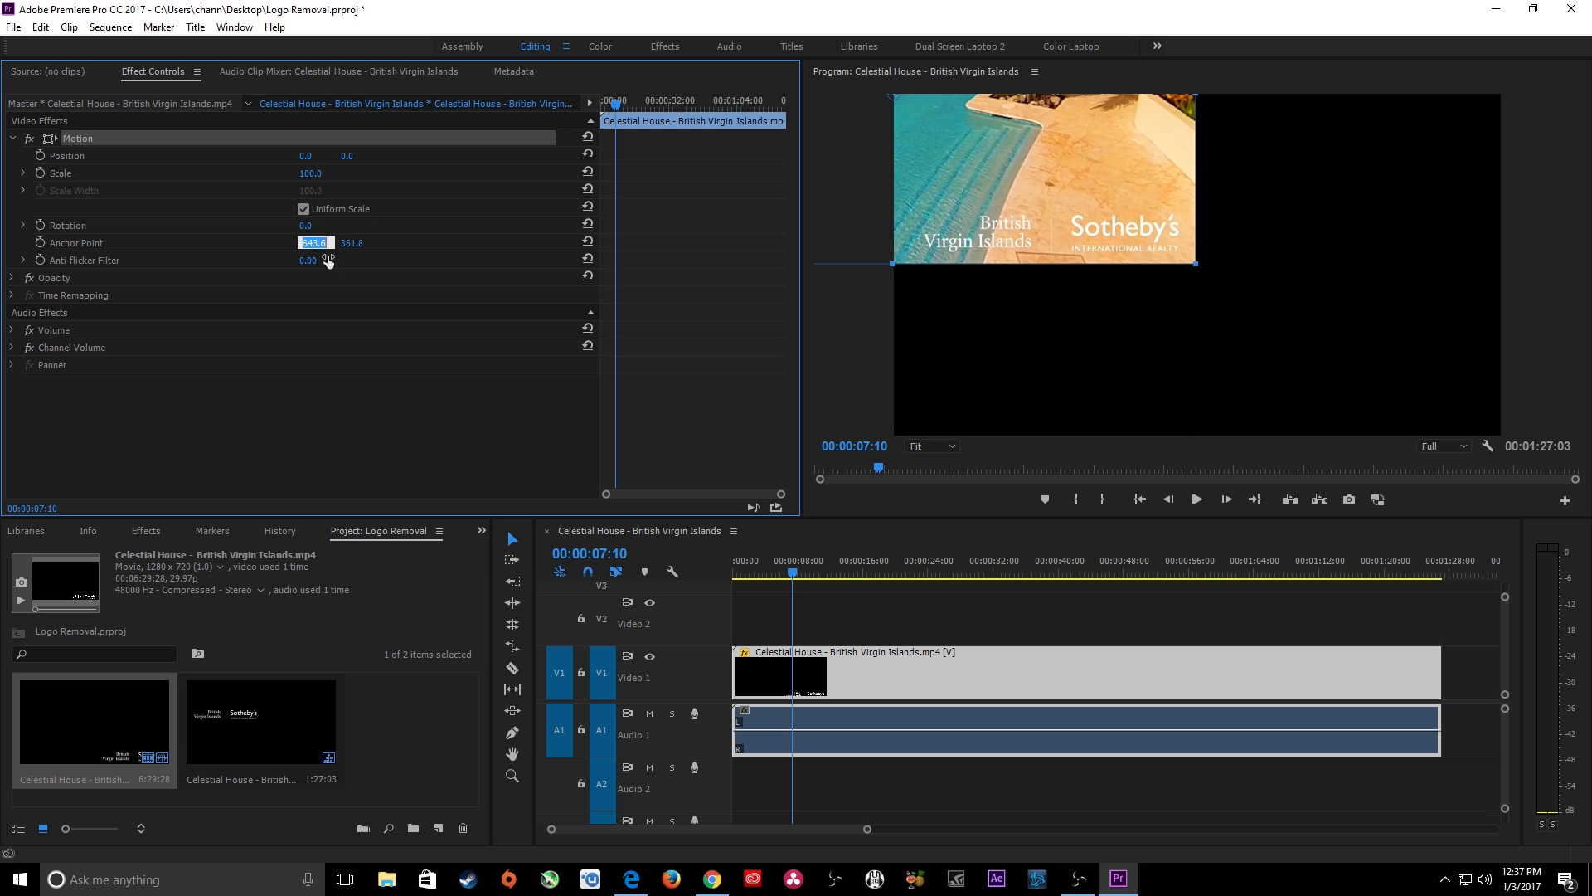
type("0")
key("Return")
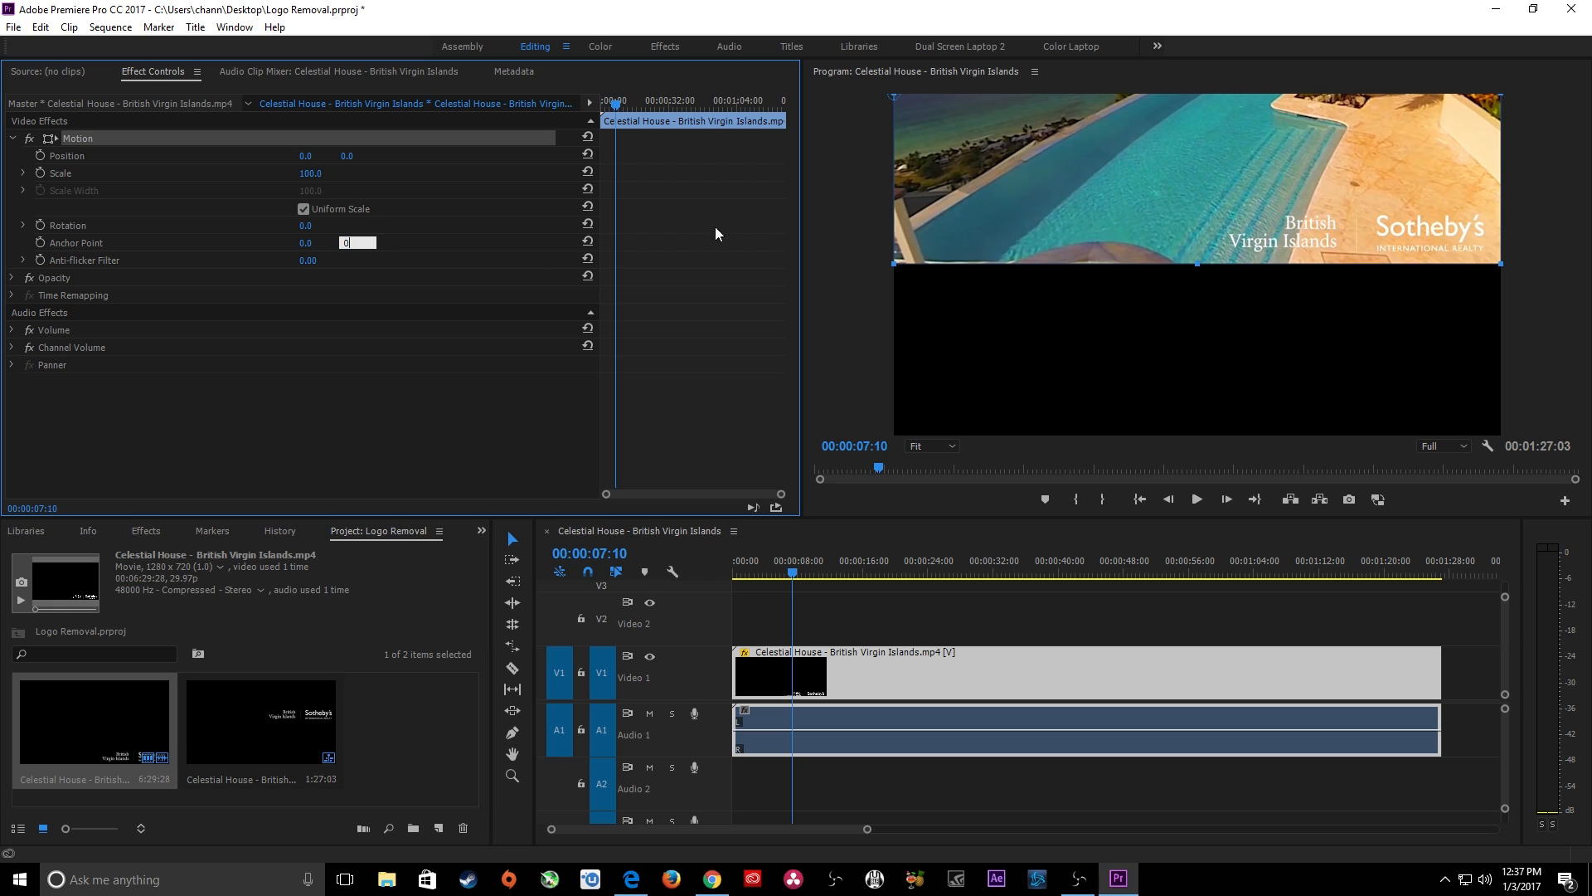
type("0")
key("Return")
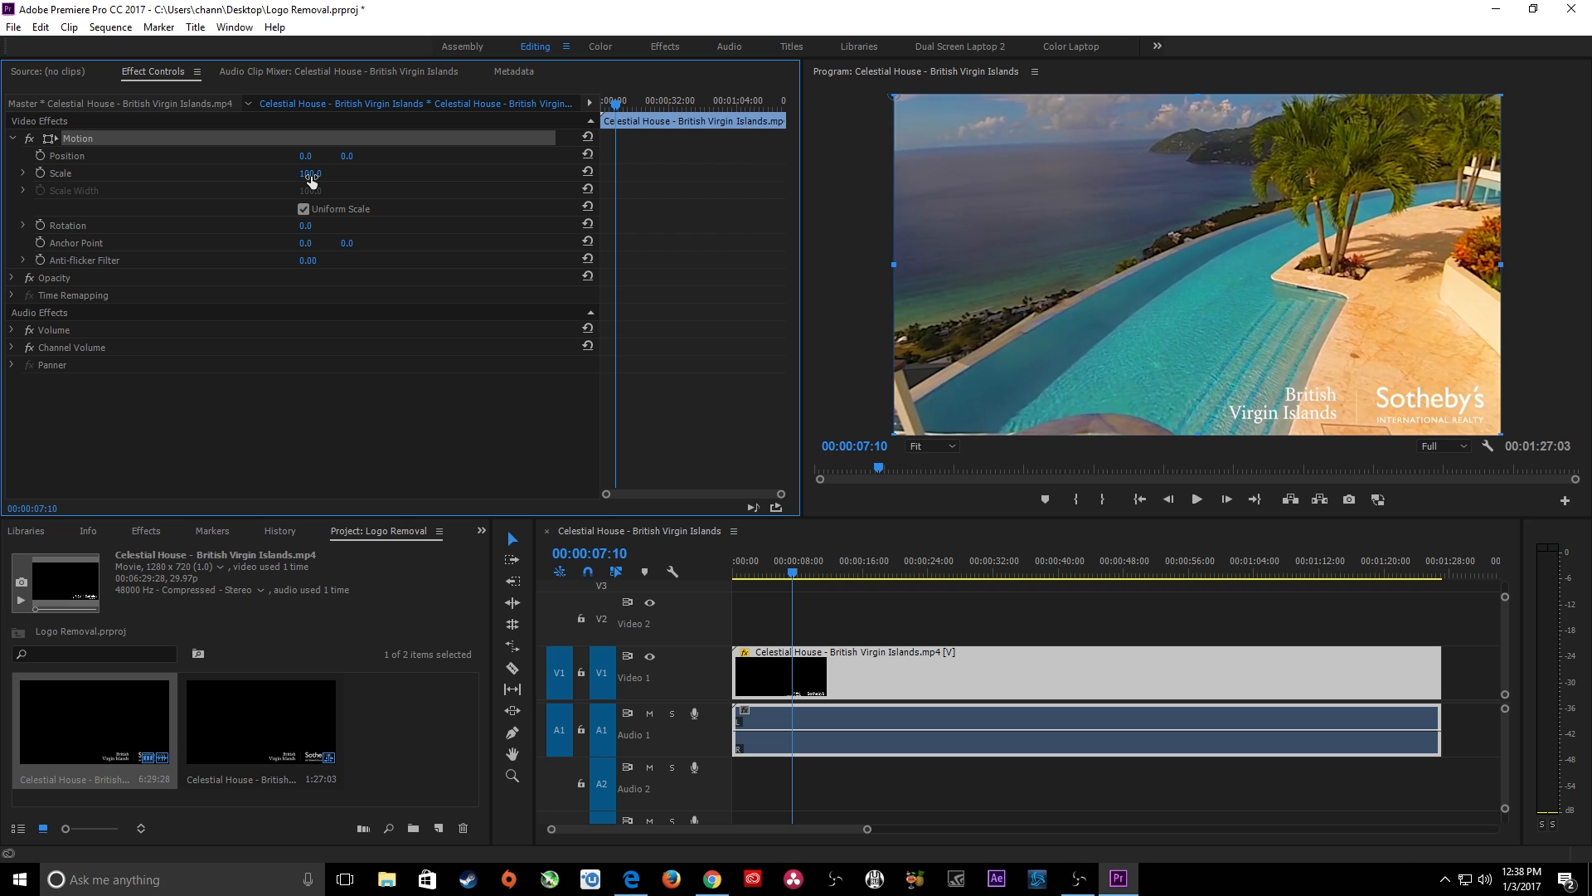
Scale the clip up to 118 from its upper-left anchor to push the logo out of the frame
left_click_drag(312, 181, 327, 181)
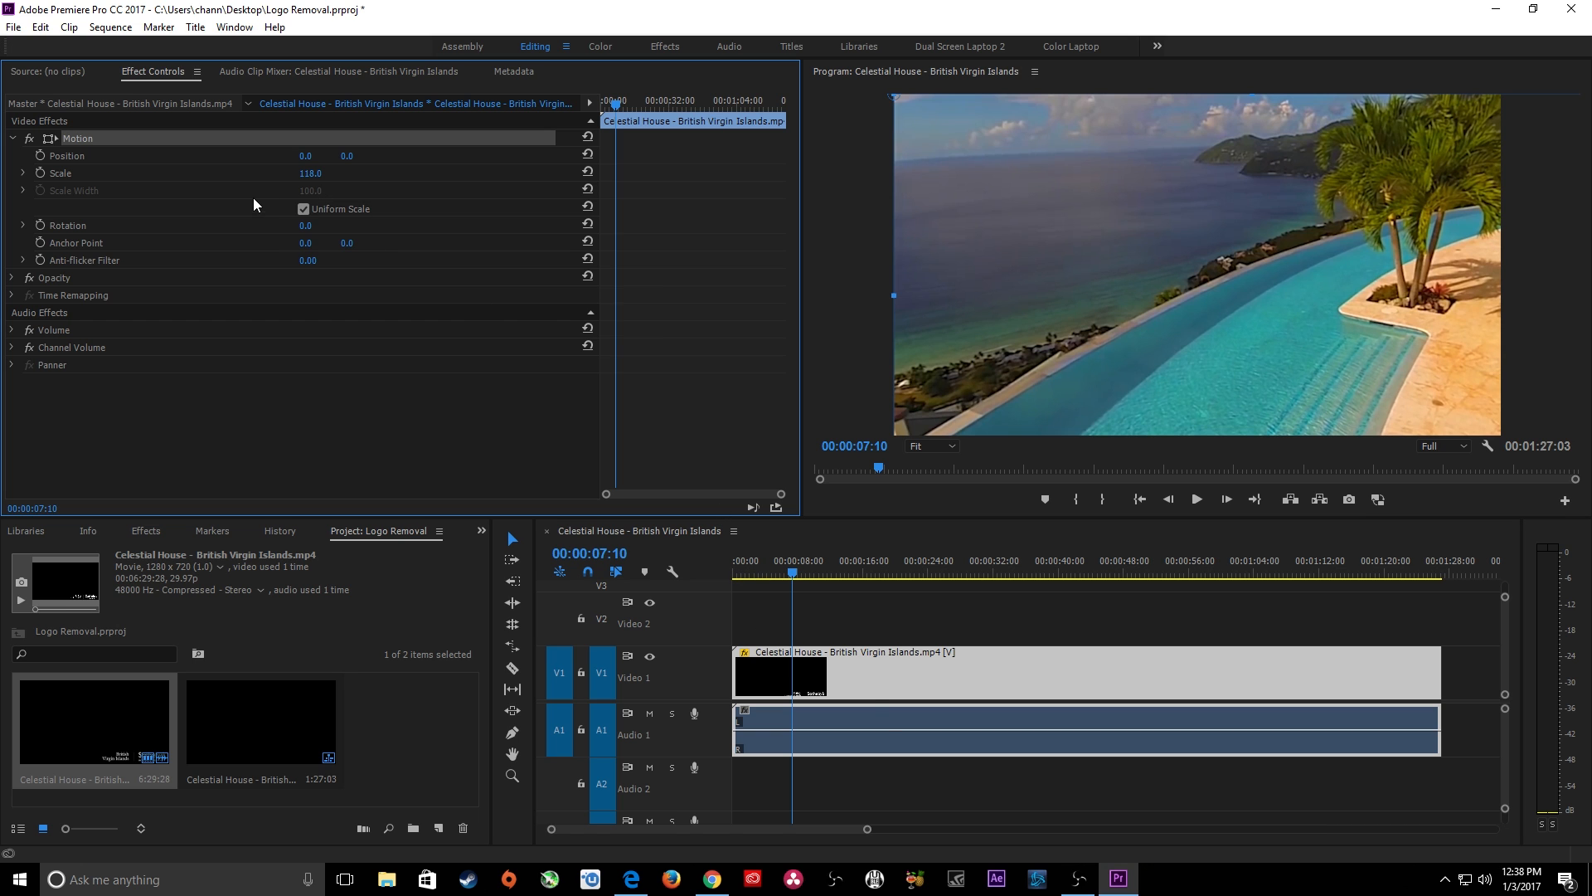
right_click(862, 663)
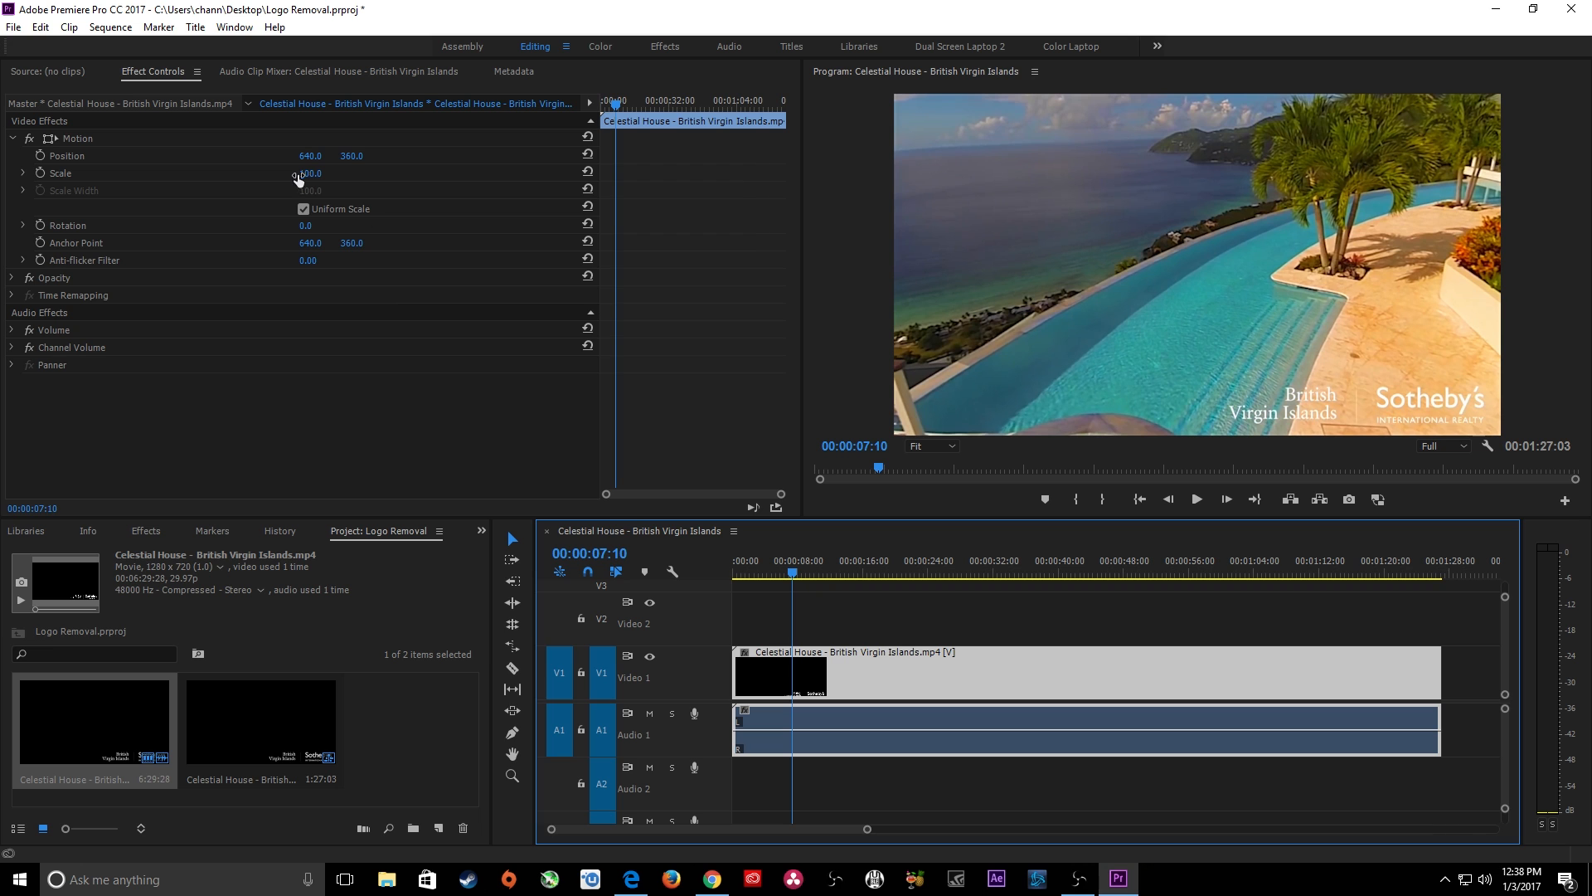
left_click_drag(298, 179, 338, 180)
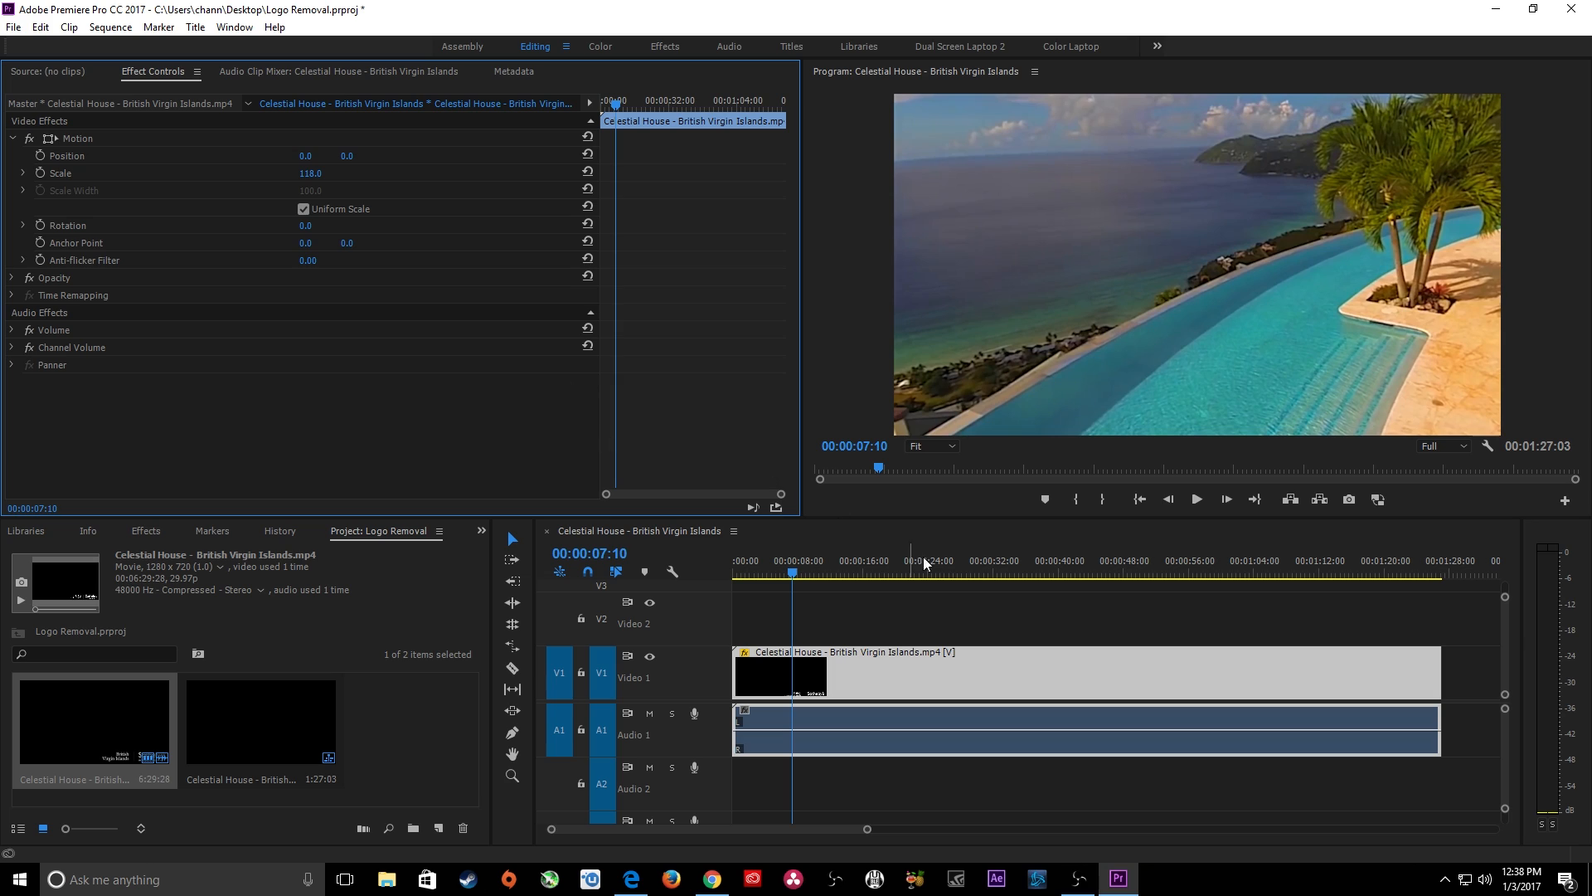
Play back the enlarged clip in full screen to check the framing without the logo
key("space")
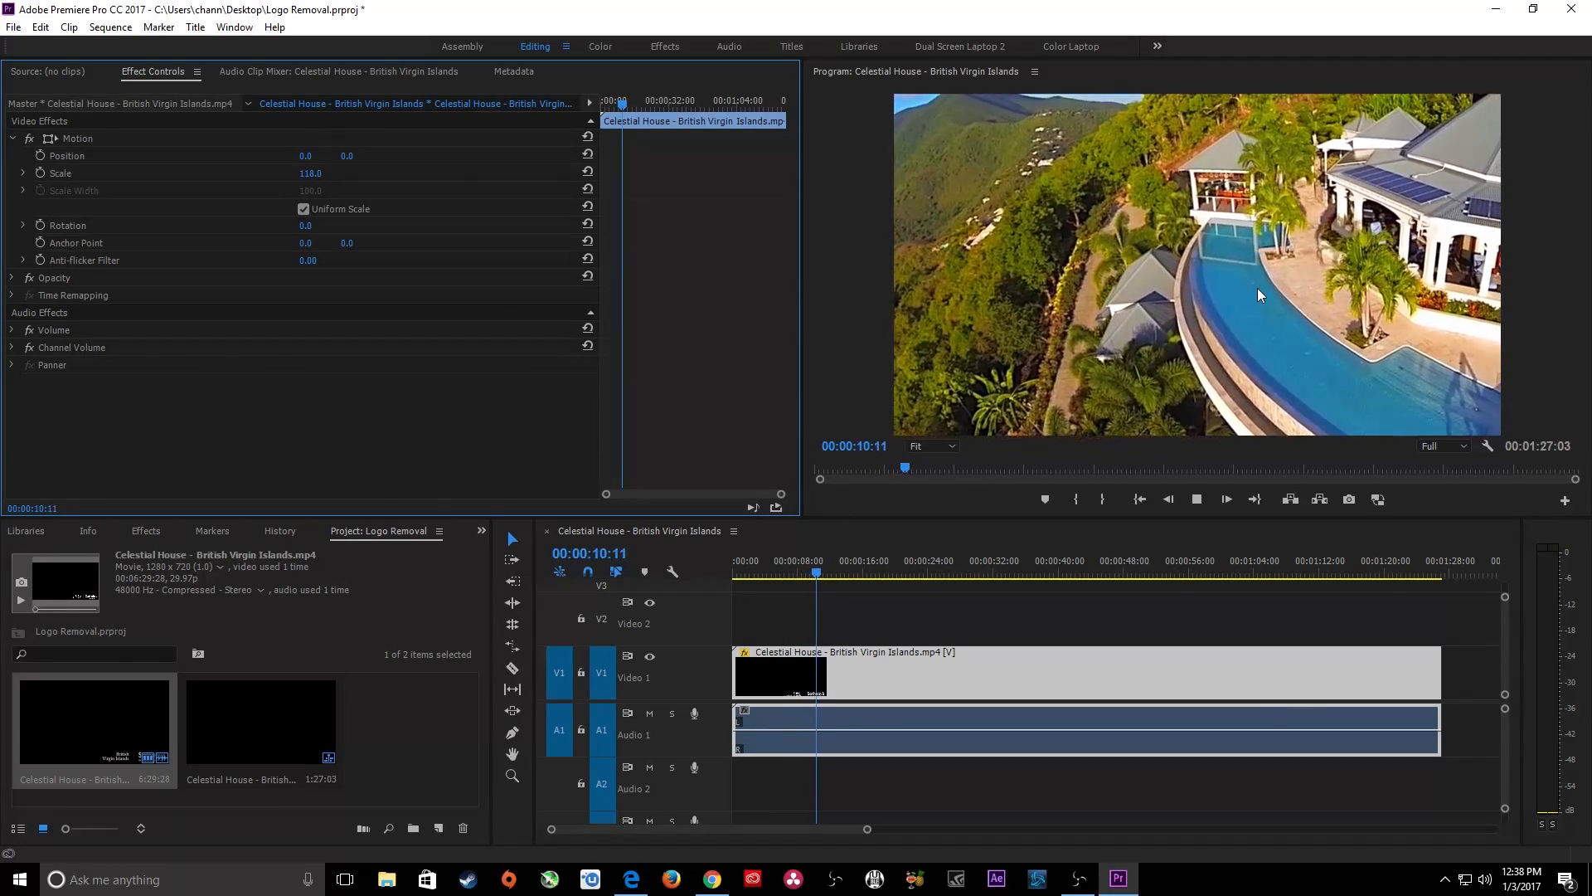
key("ctrl+grave")
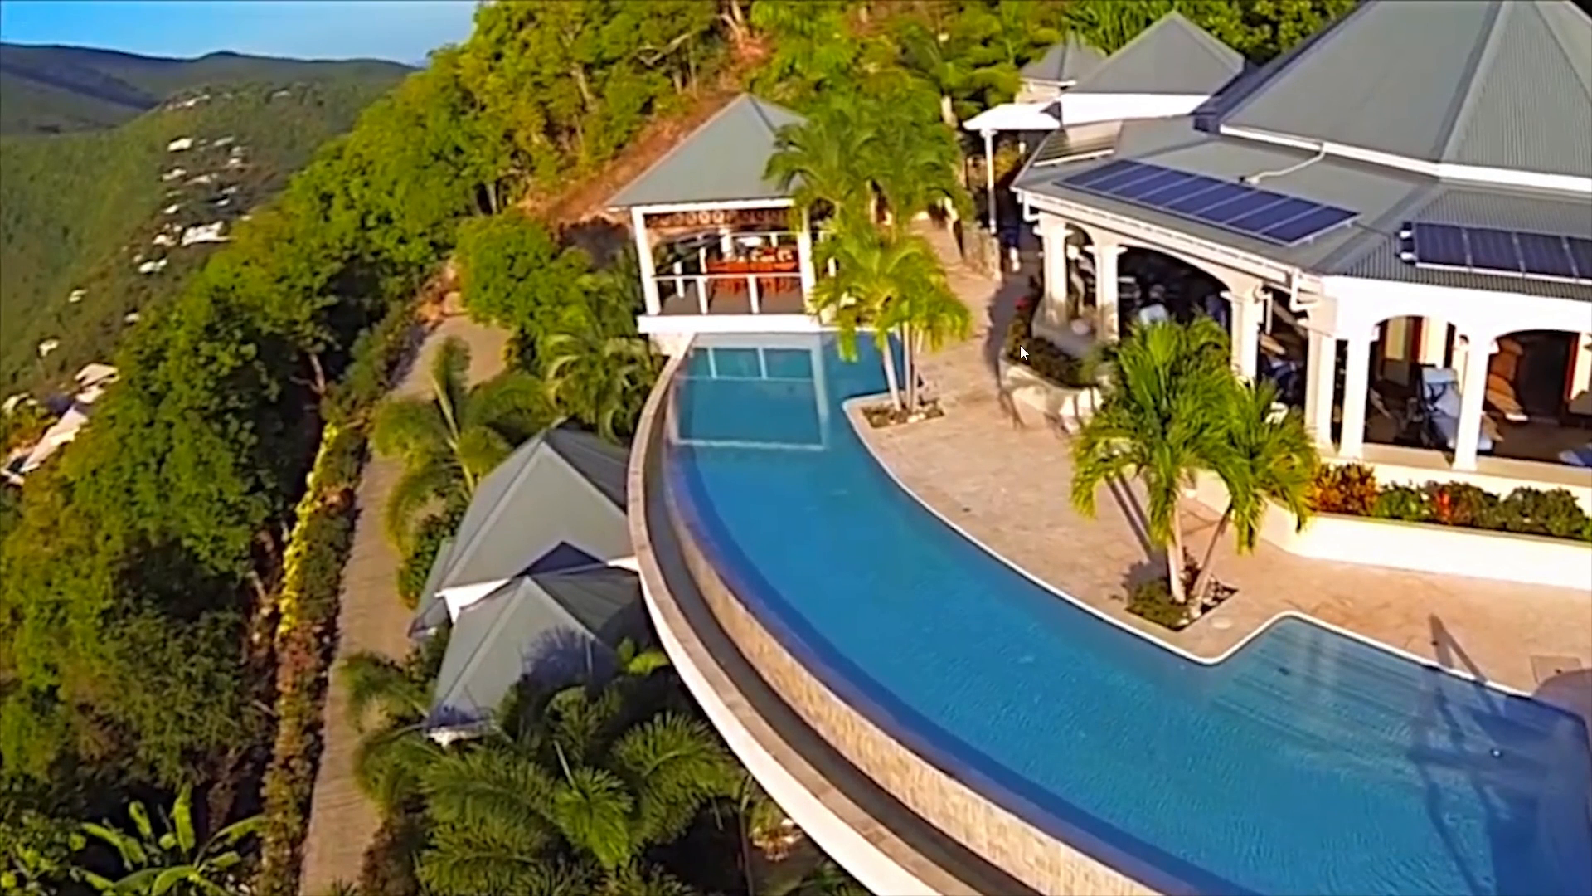
key("ctrl+grave")
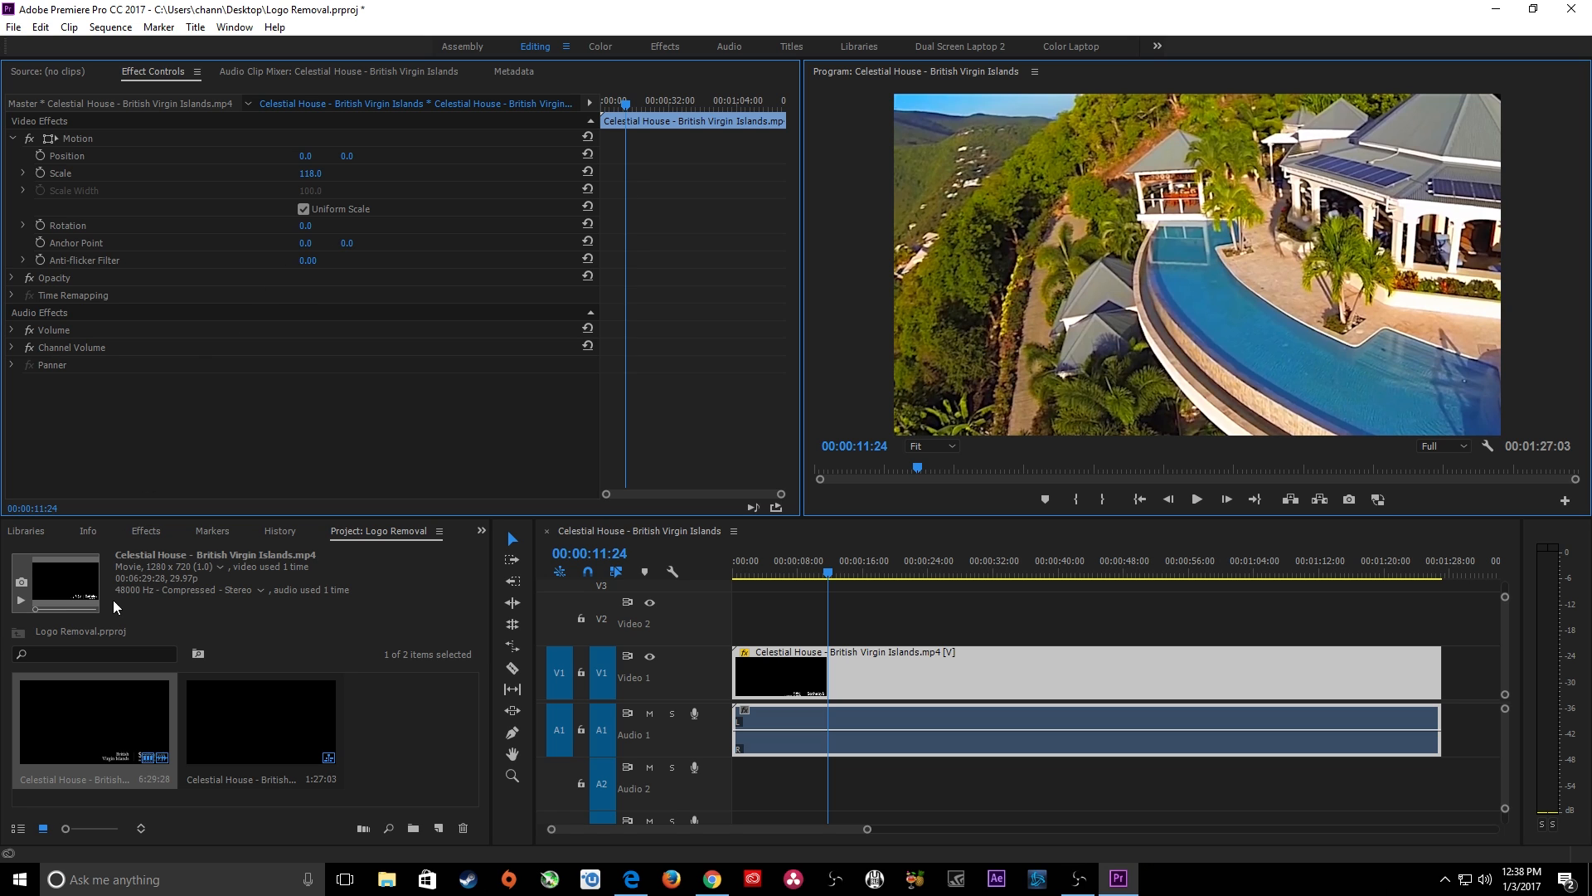
Find the Sharpen video effect by searching for "sharpen" and apply it to the clip on Video 1
left_click(155, 539)
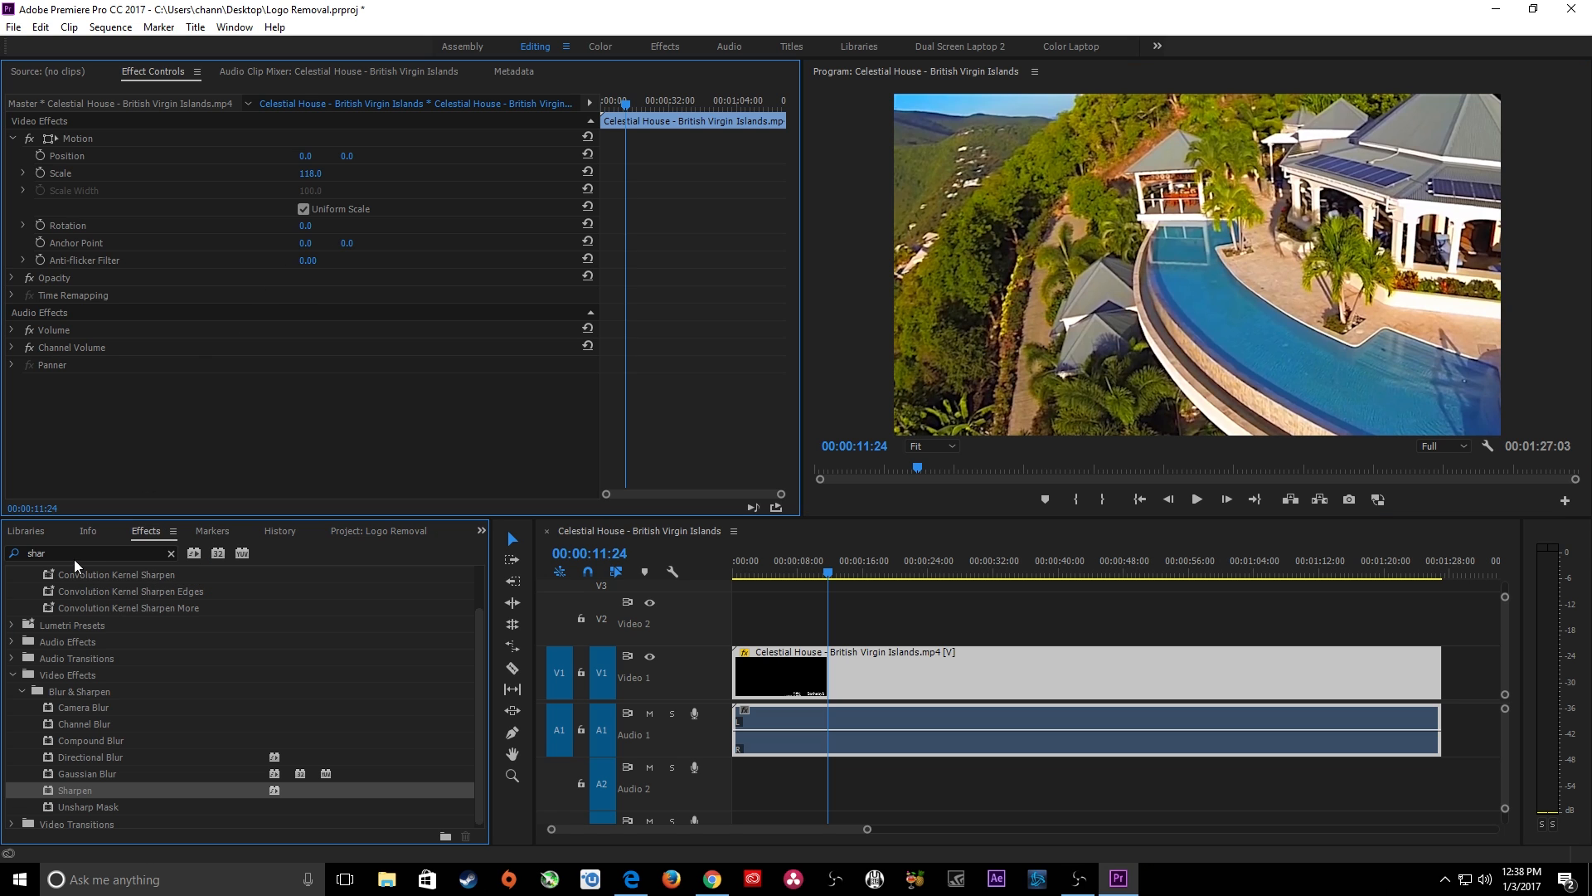
left_click(171, 553)
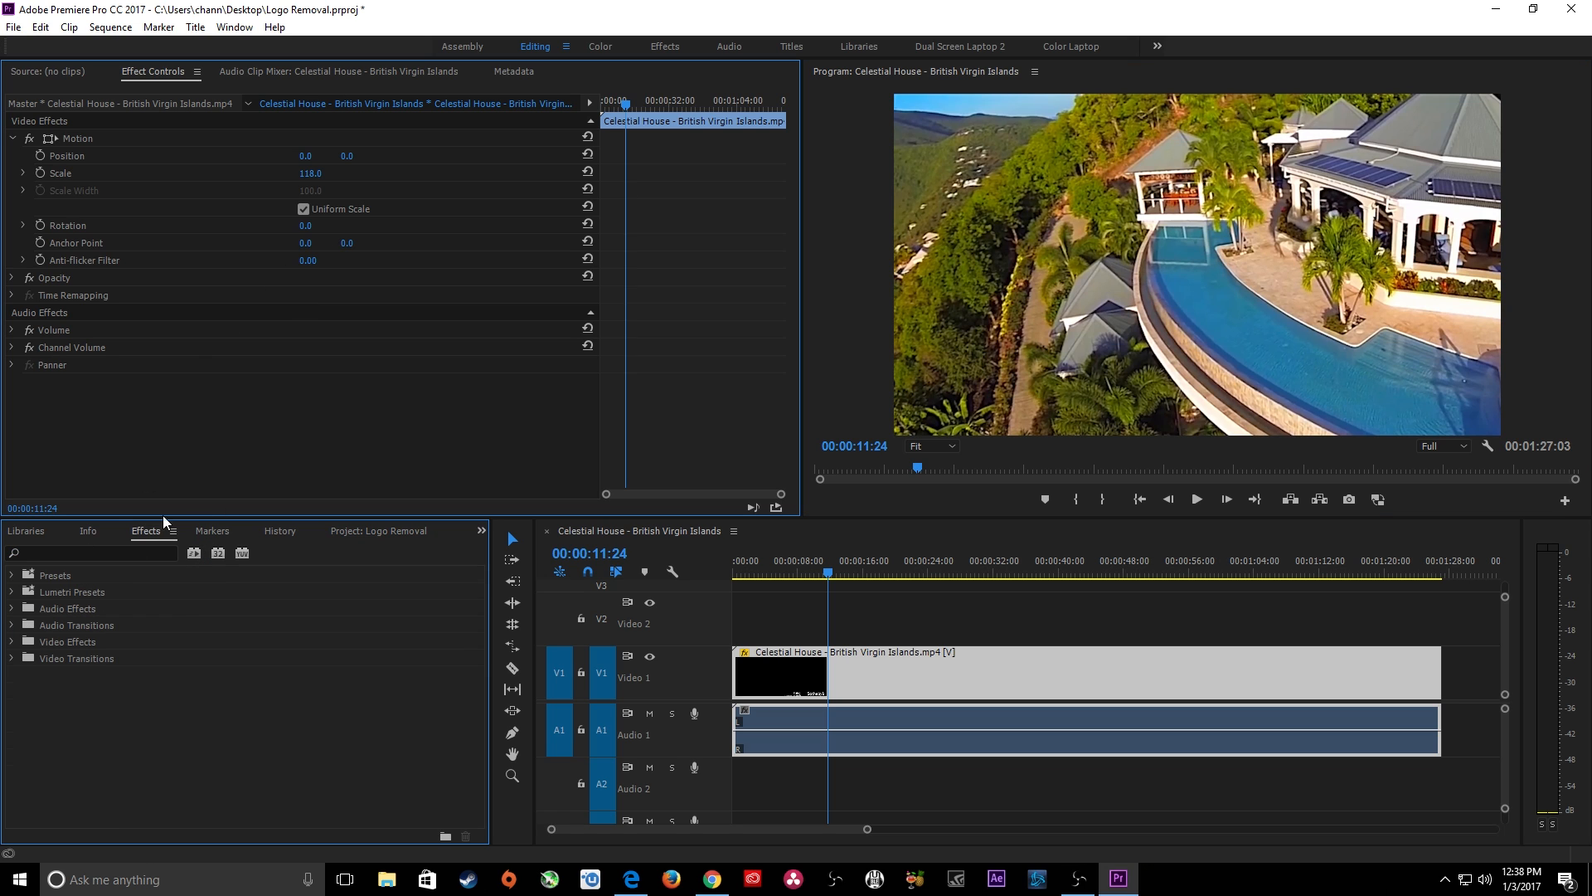
left_click(62, 547)
type("sharpen")
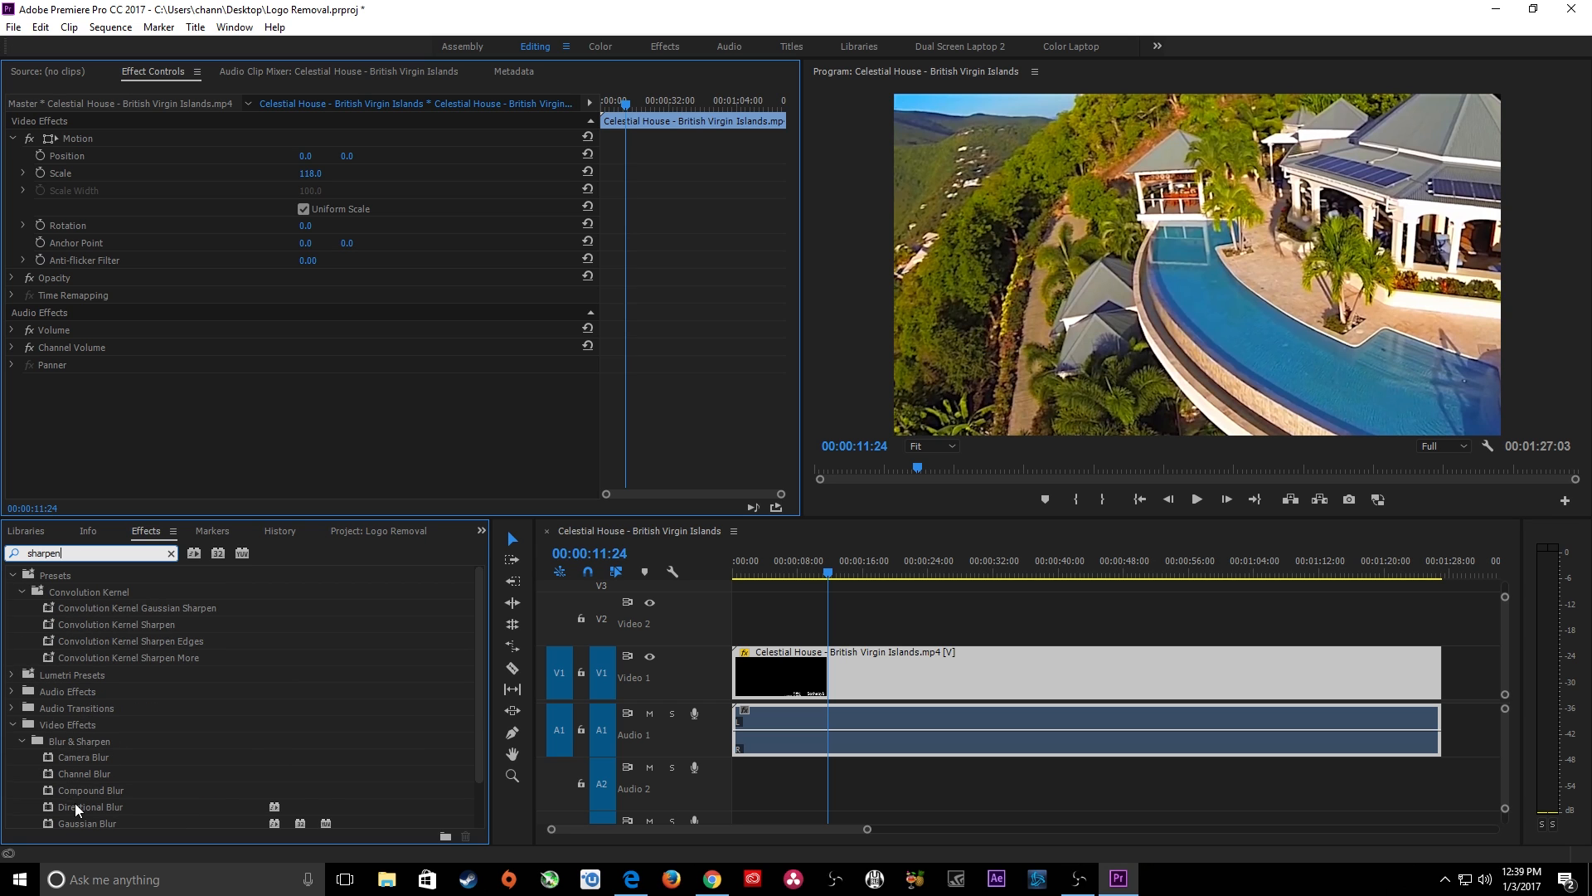
scroll(75, 802, "down", 1)
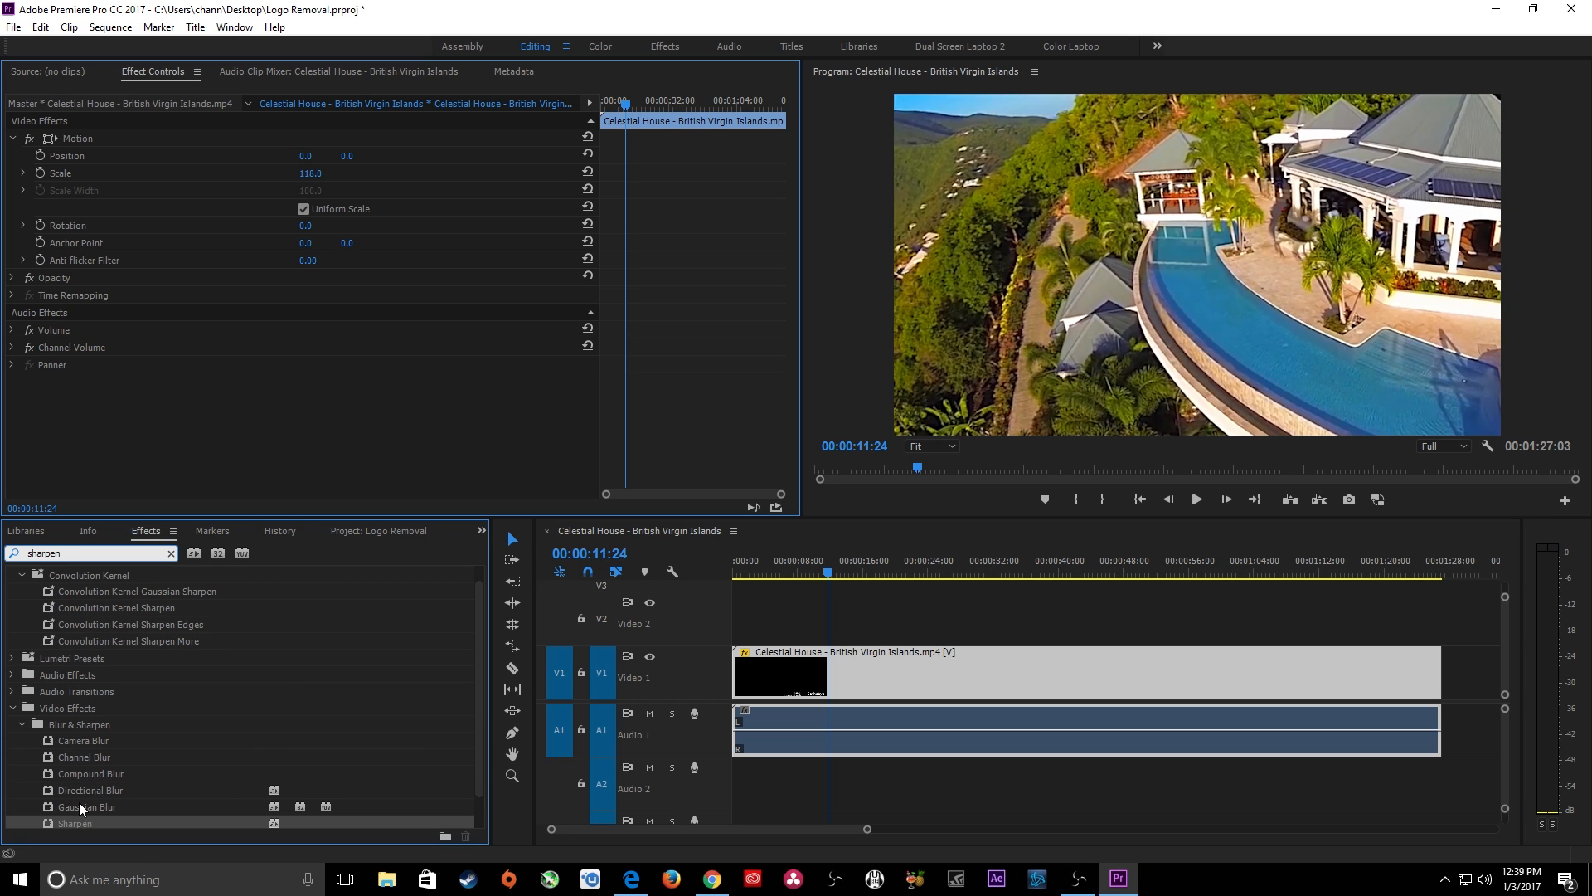
left_click_drag(83, 823, 851, 687)
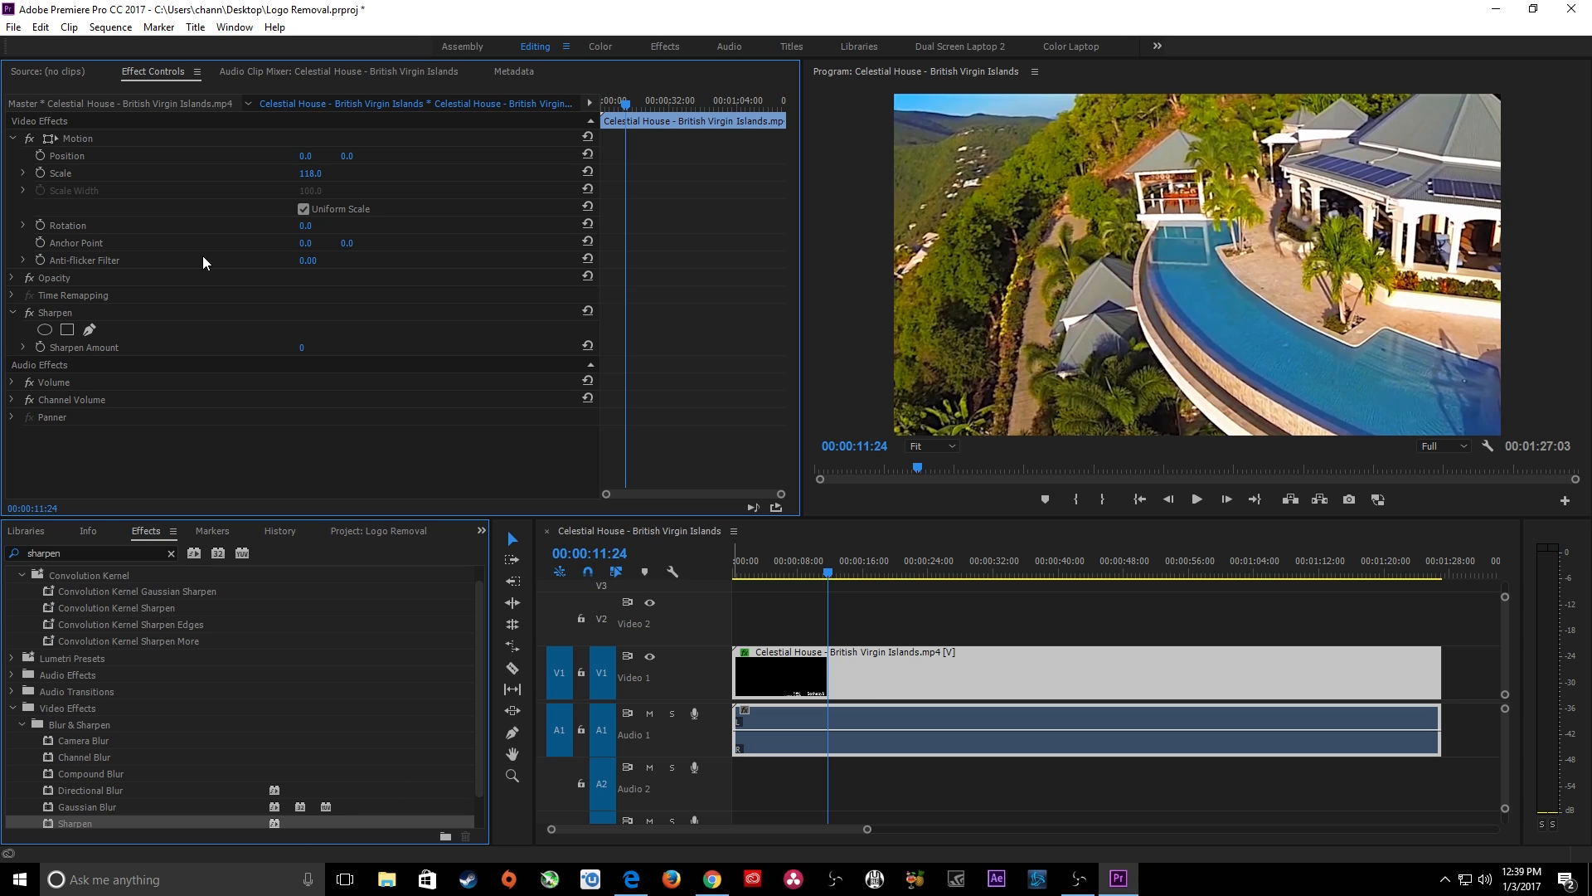
Try a Sharpen Amount of 50 and preview the clip in an enlarged program view
left_click(302, 347)
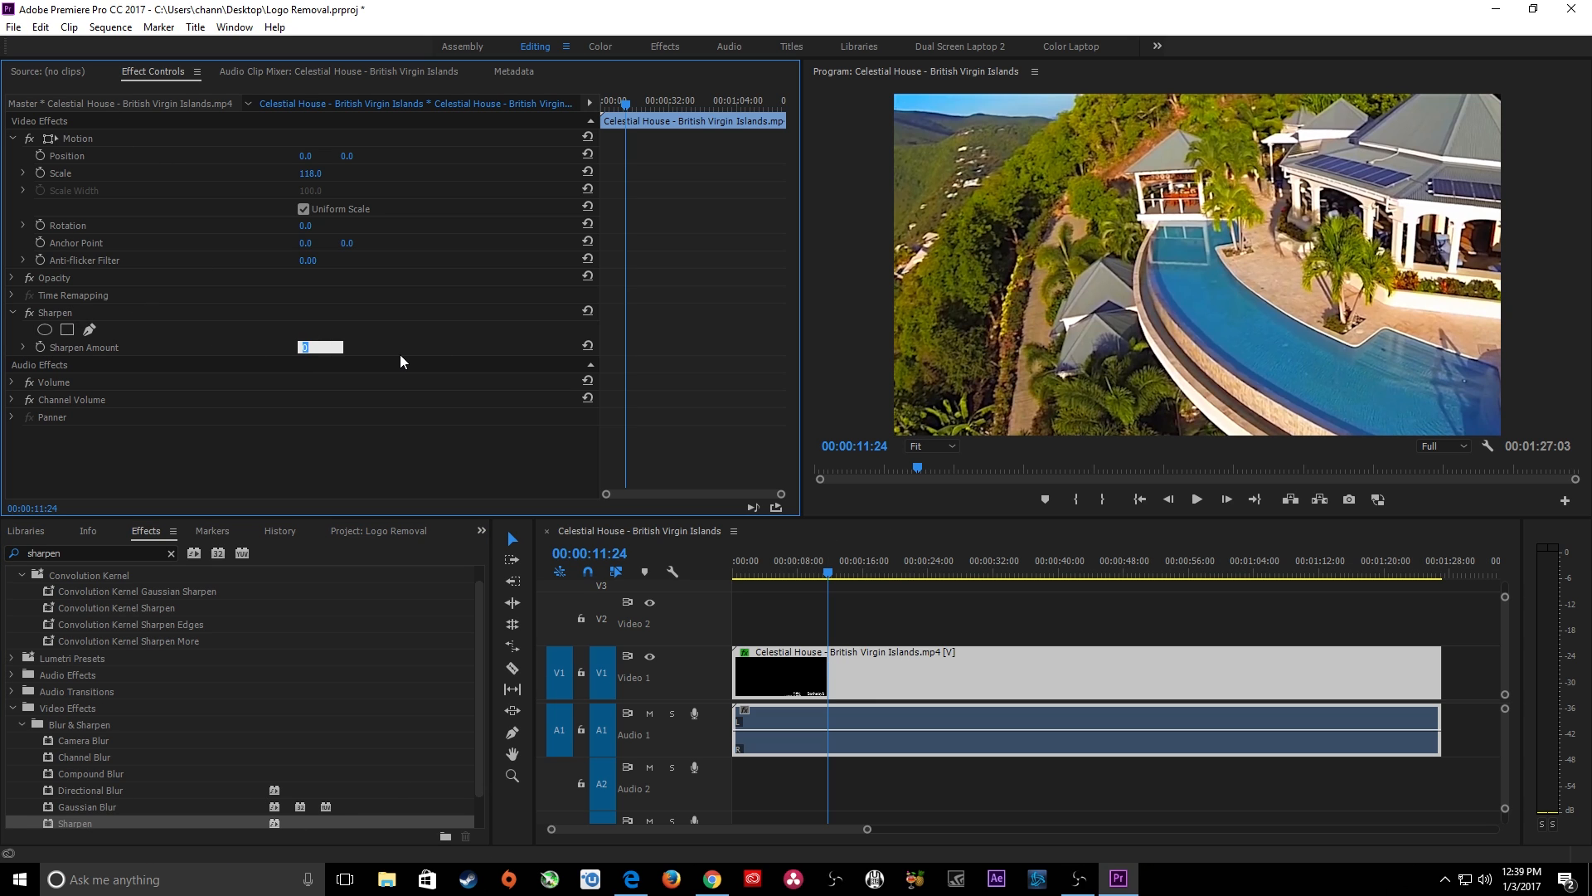
type("50")
key("Return")
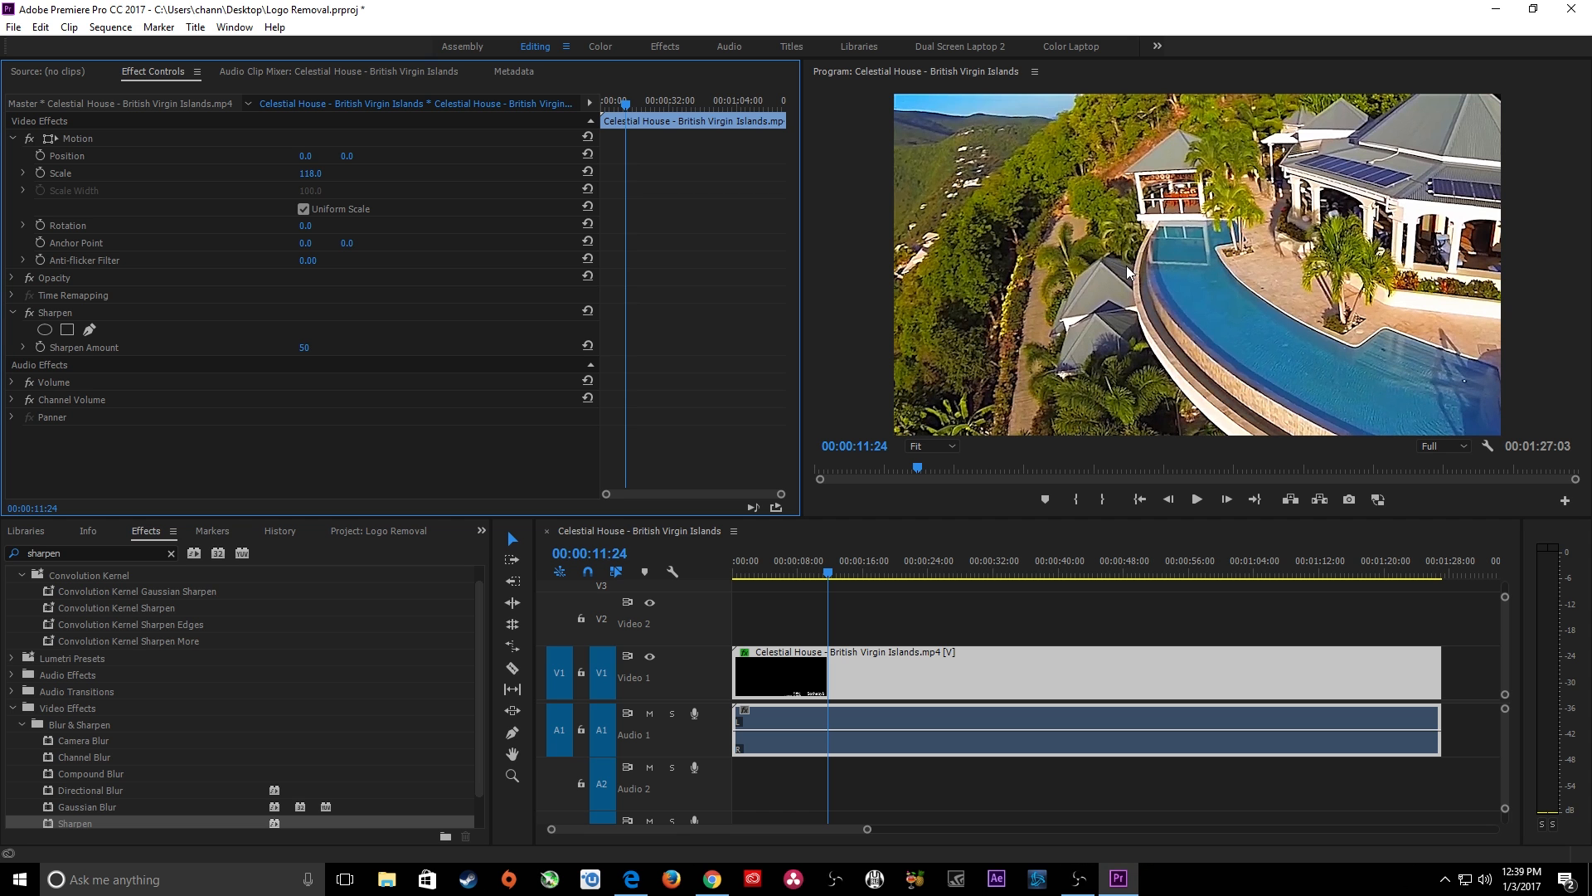
key("grave")
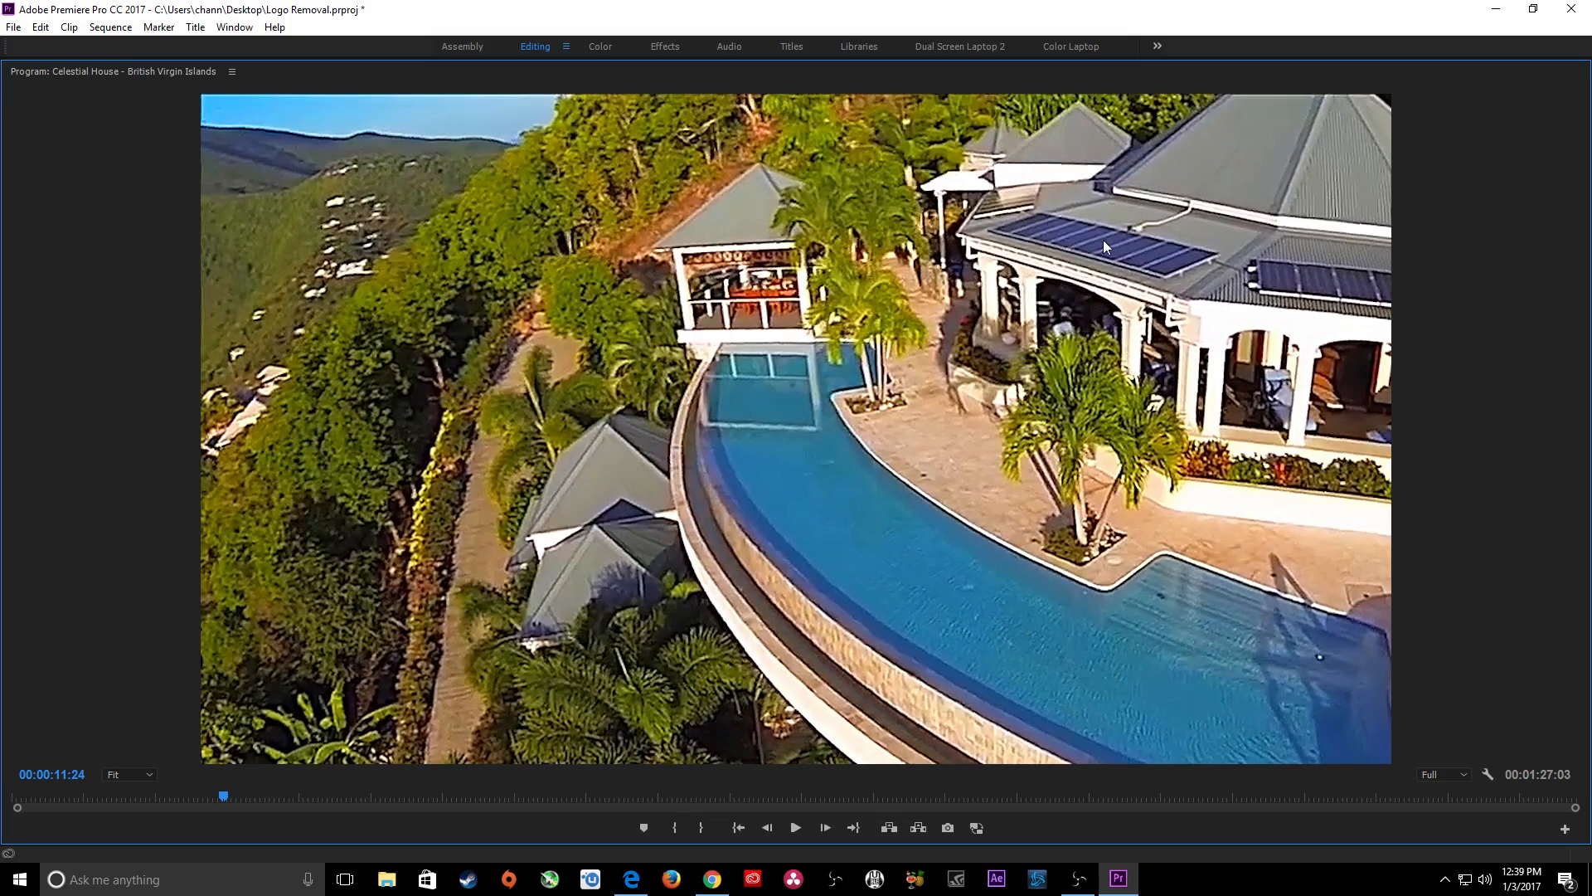
key("space")
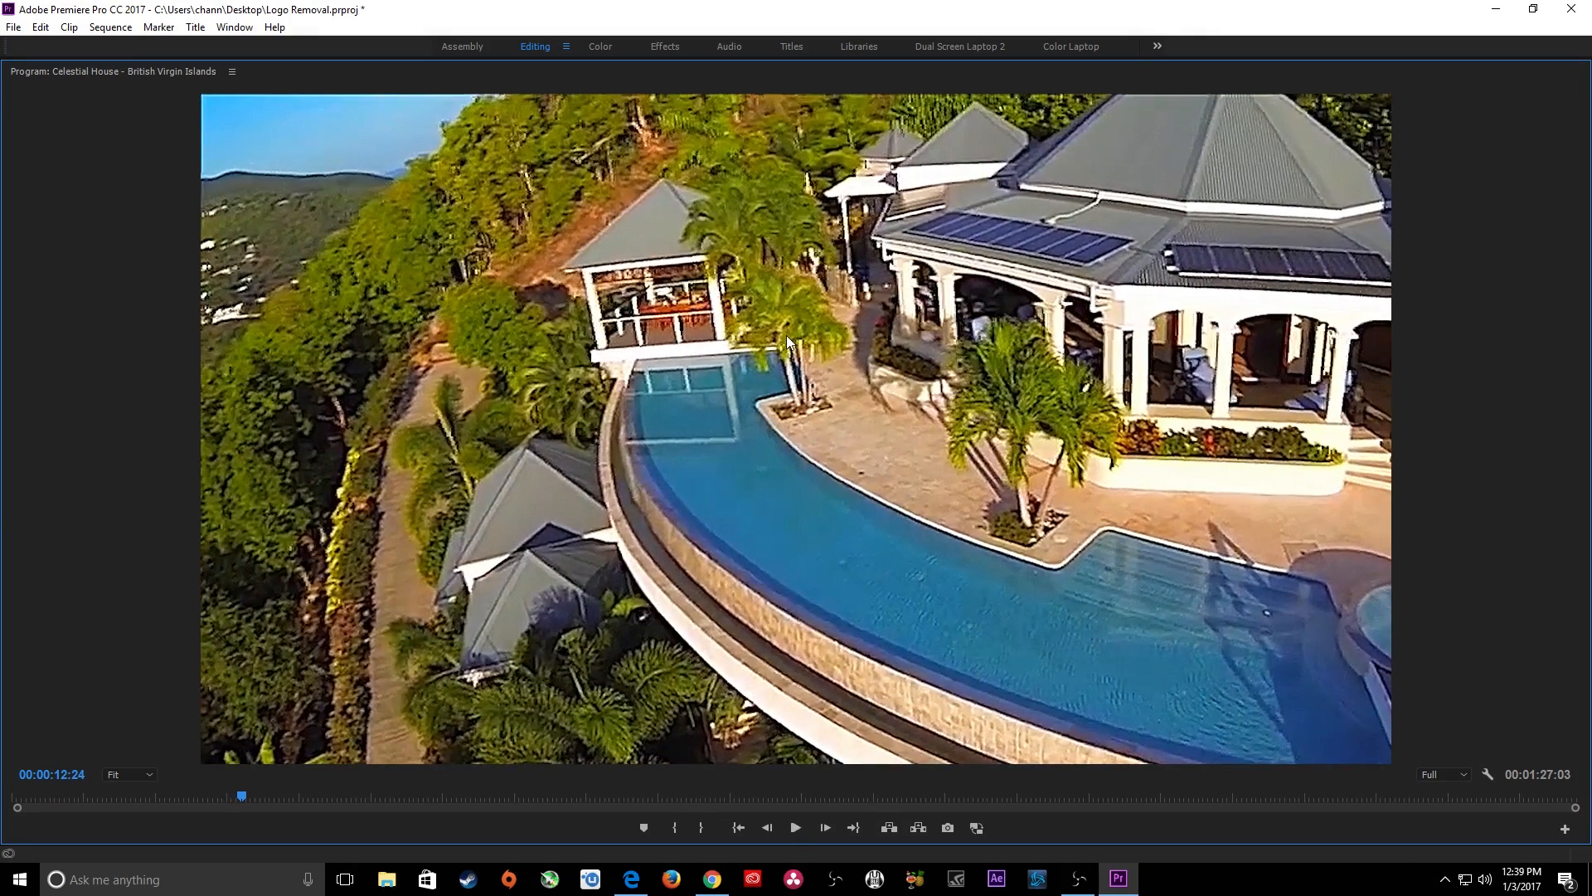
key("grave")
Set the clip's Sharpen Amount to 25
left_click(304, 346)
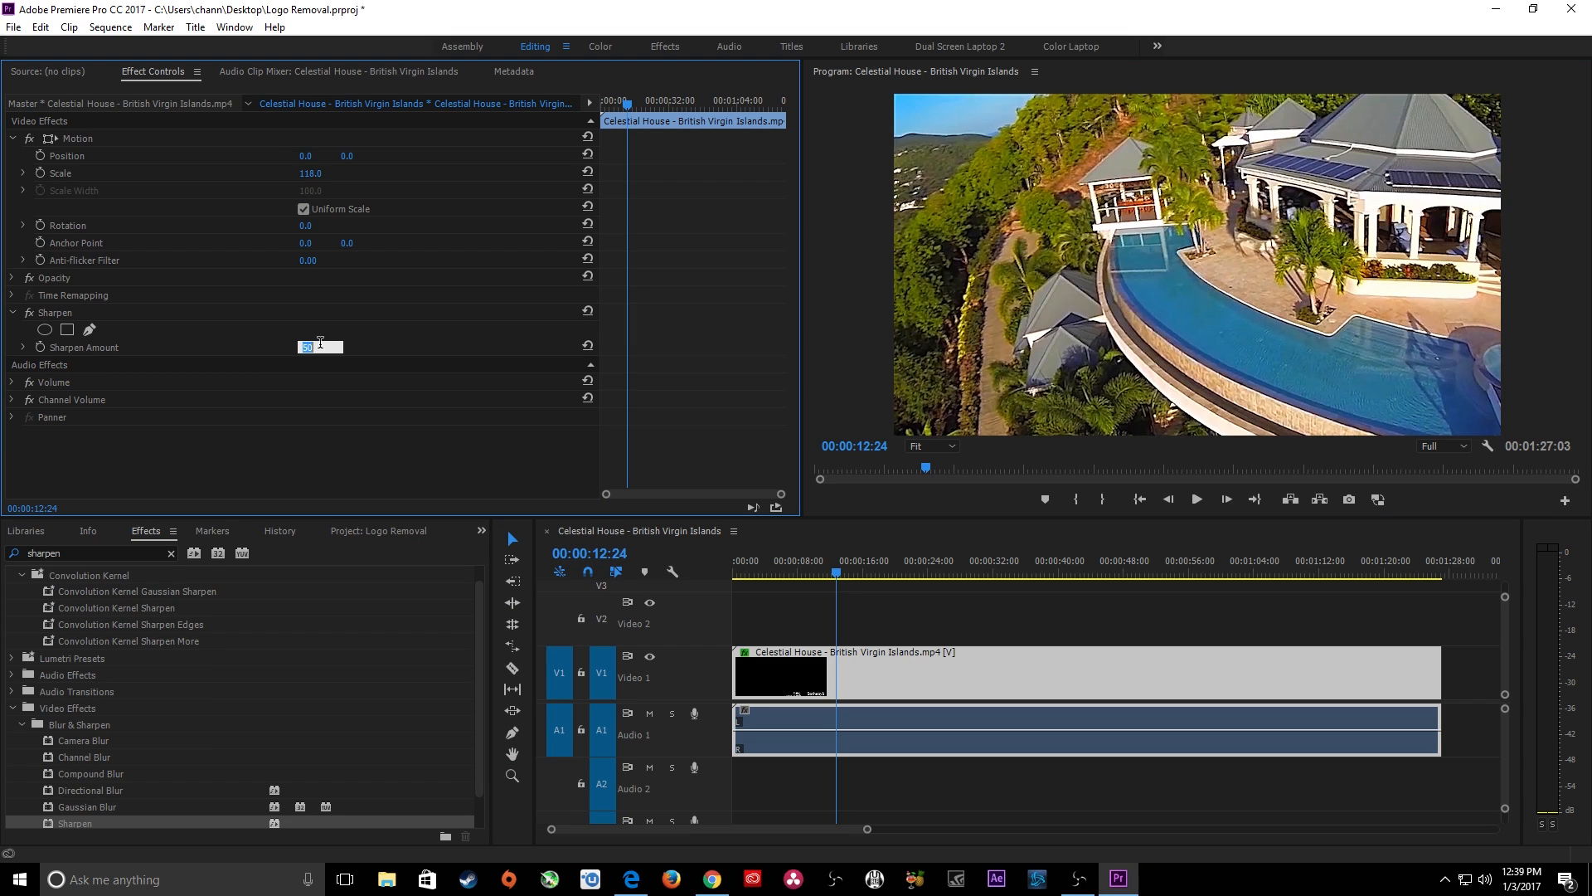
type("25")
key("Return")
left_click(40, 300)
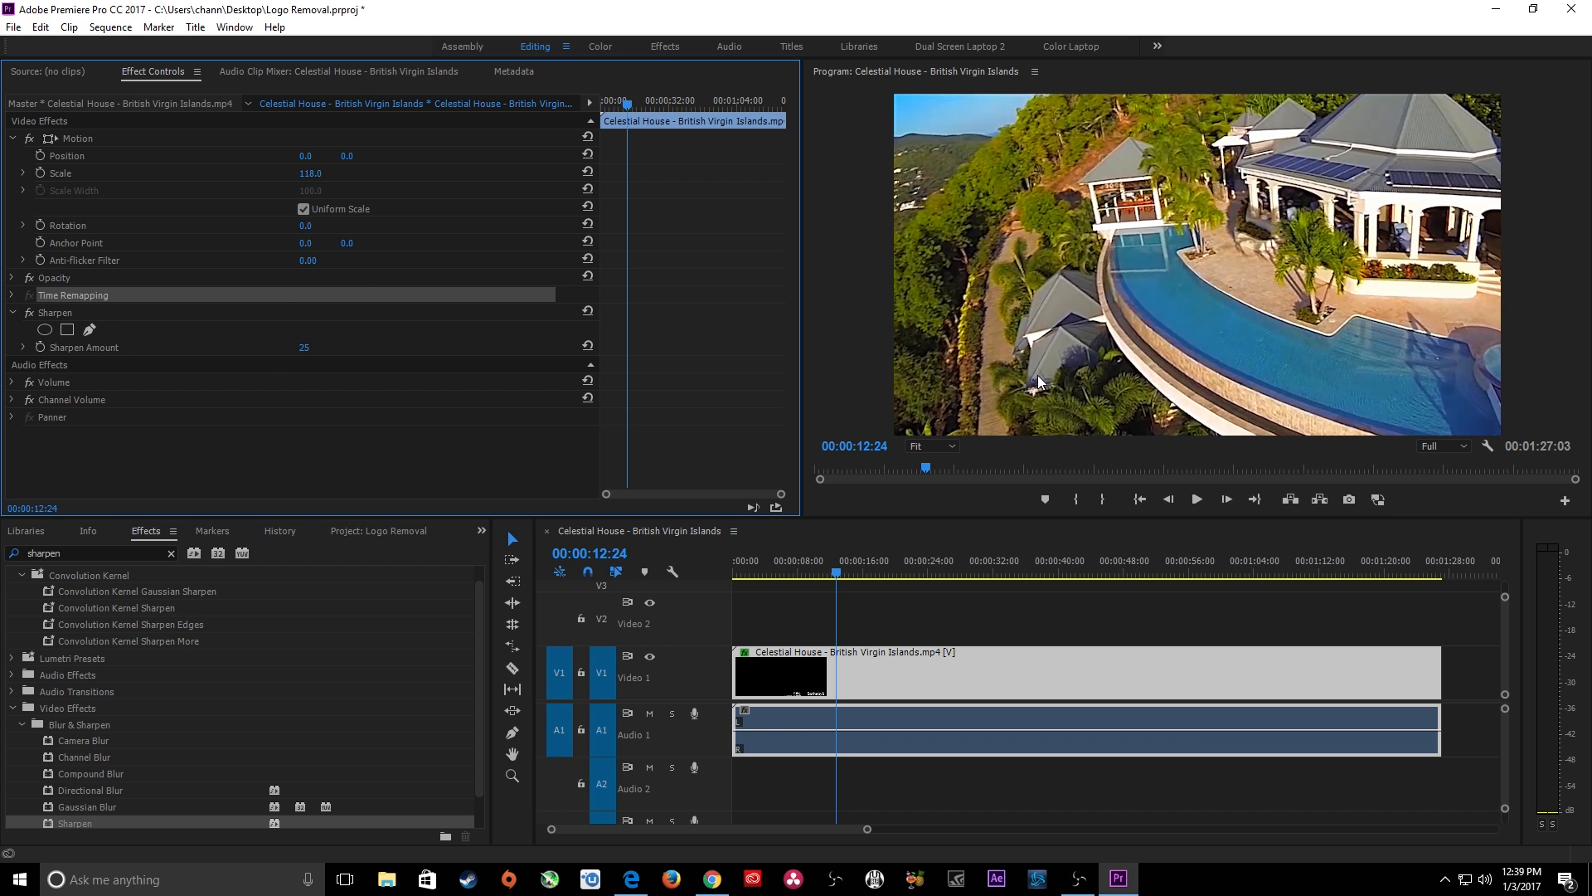
Inspect the sharpened frame in an enlarged program view and play the clip back in full screen
key("grave")
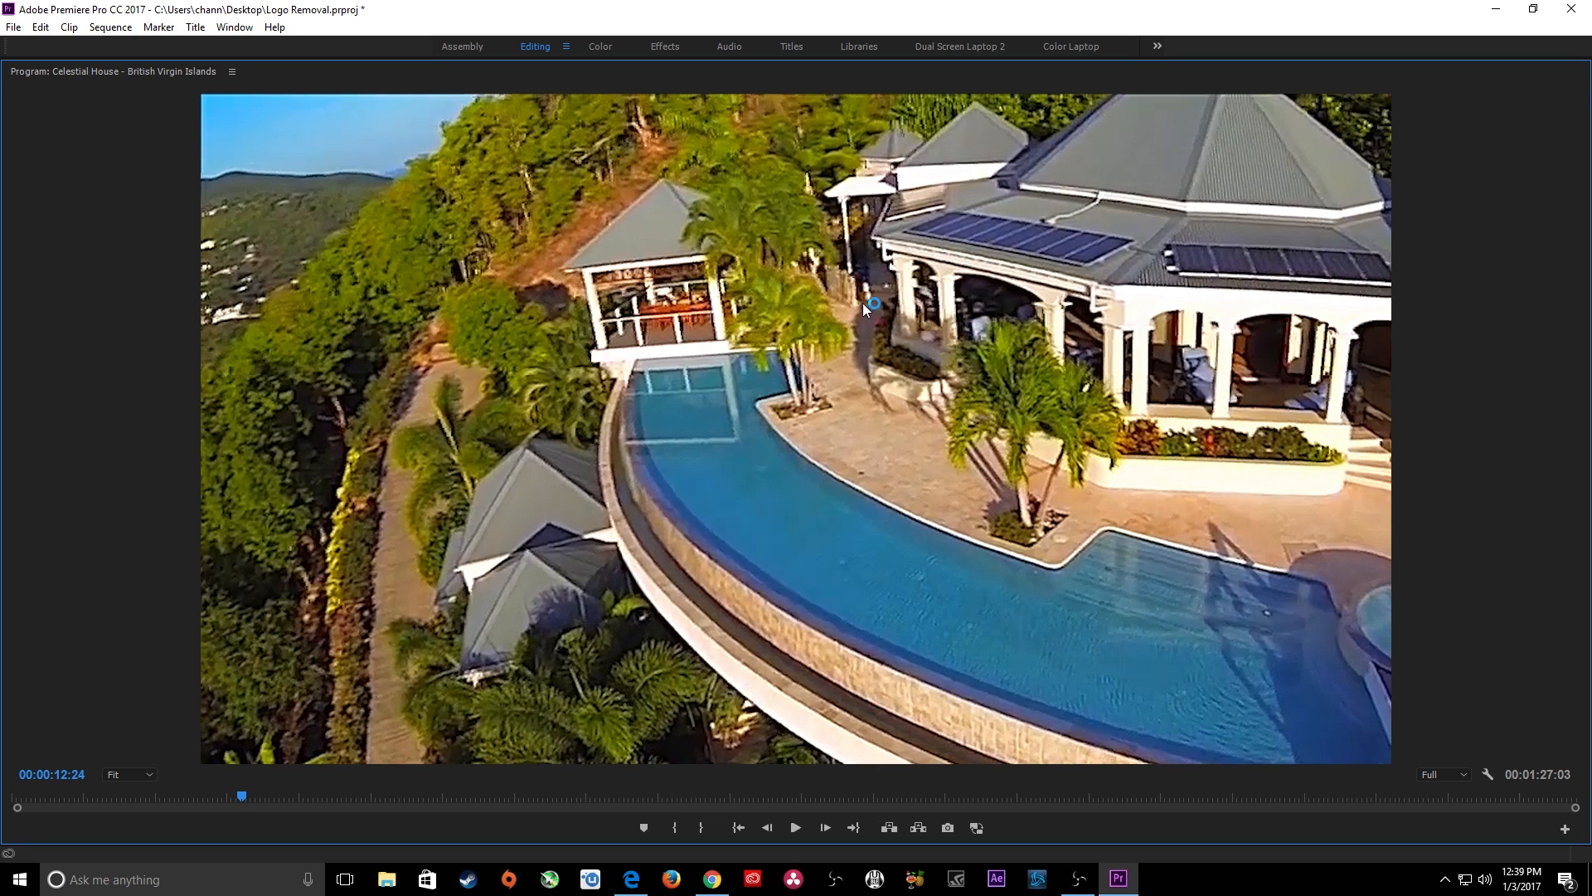
key("grave")
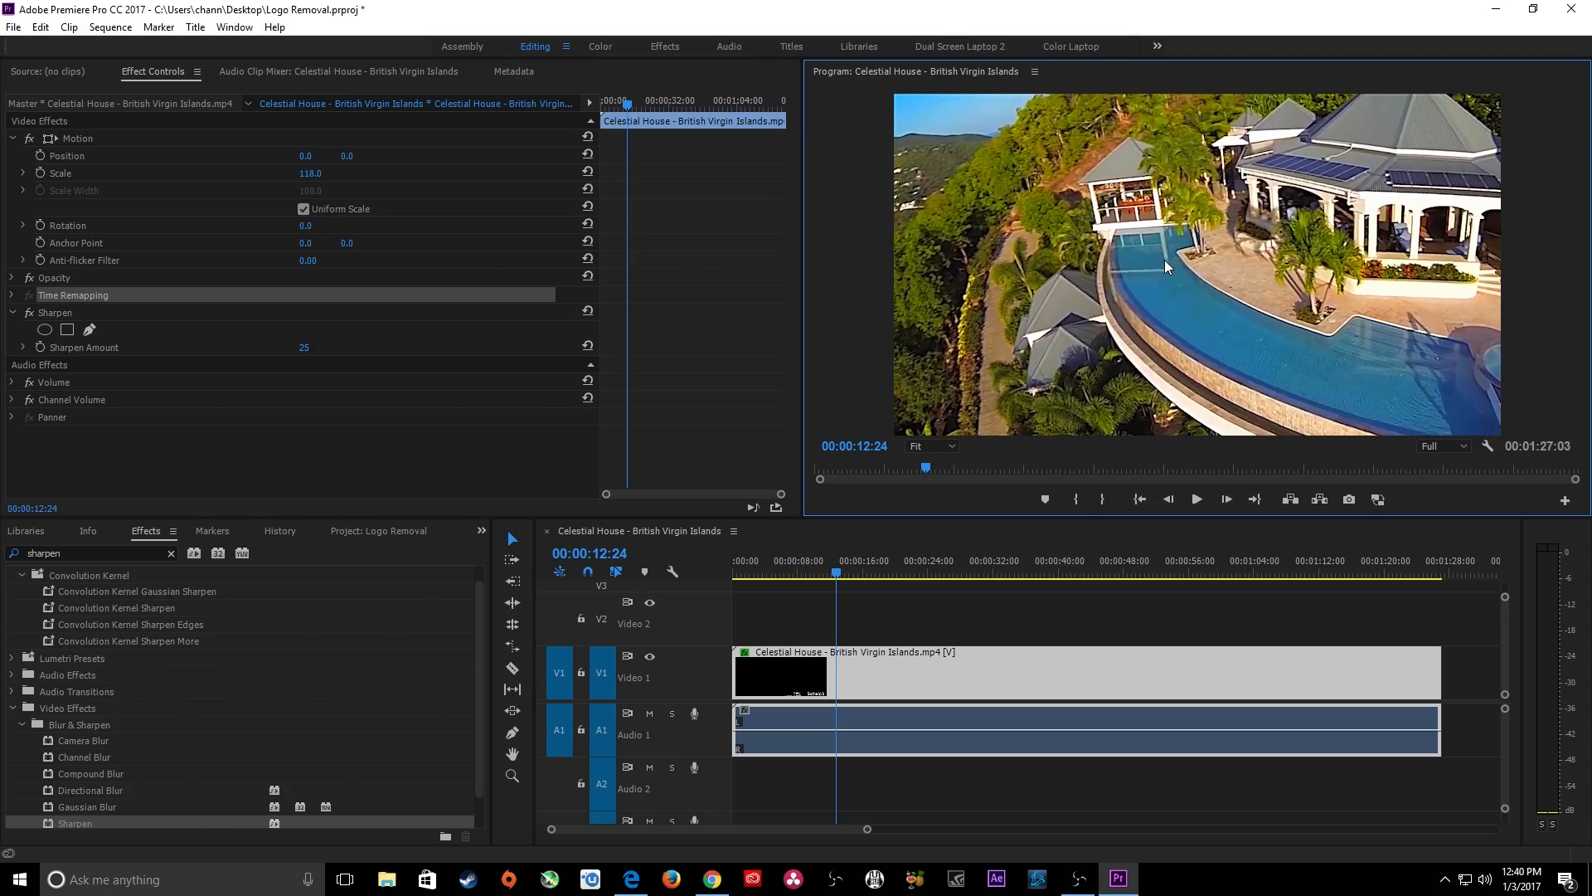
key("ctrl+grave")
key("space")
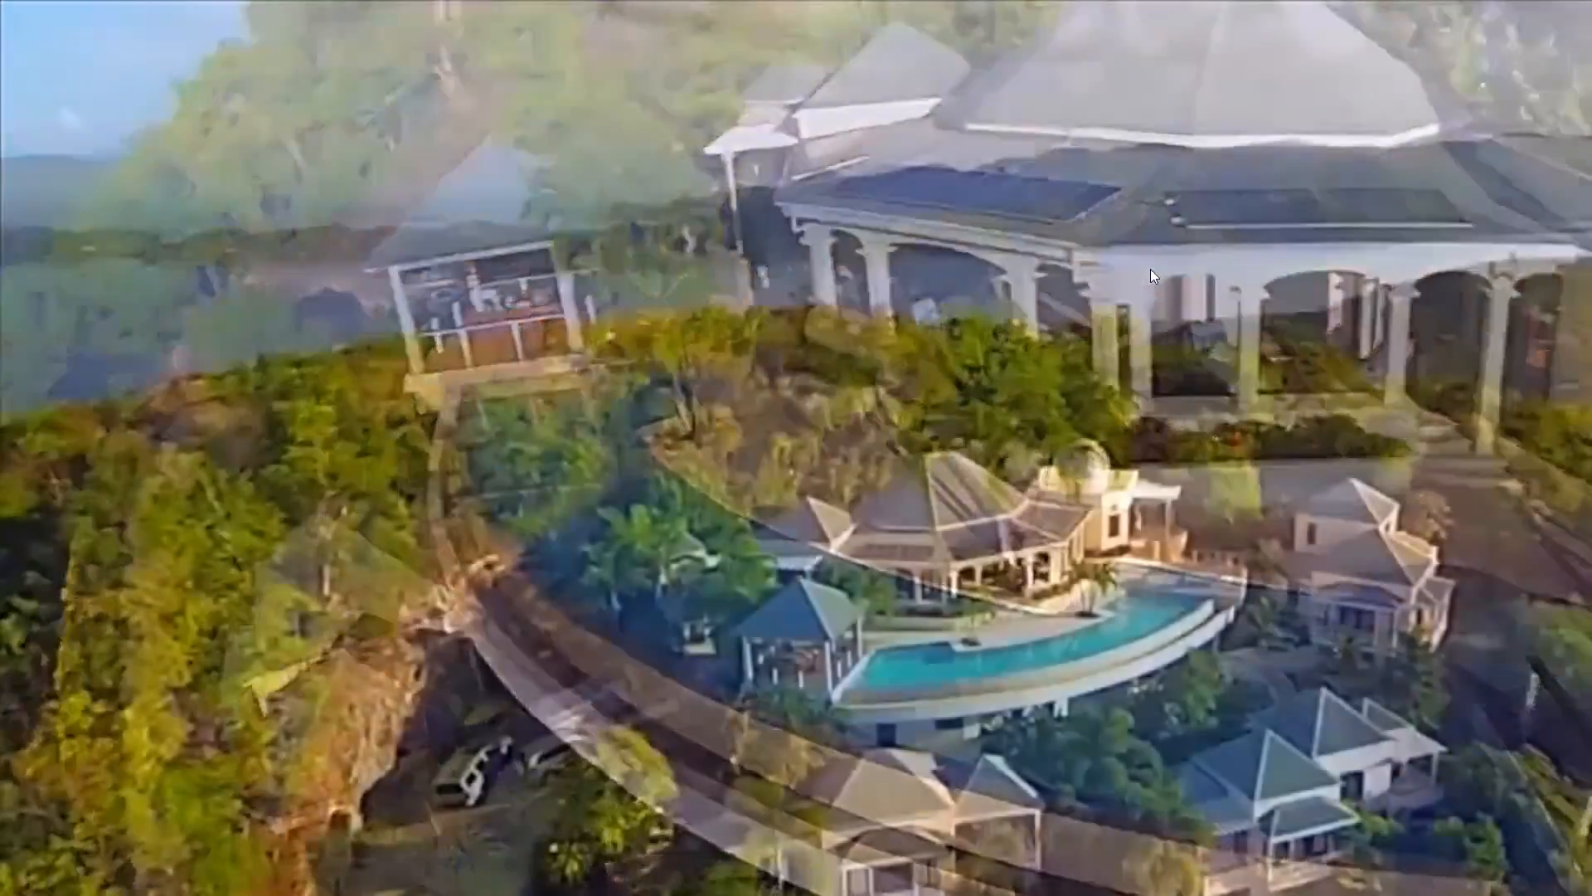